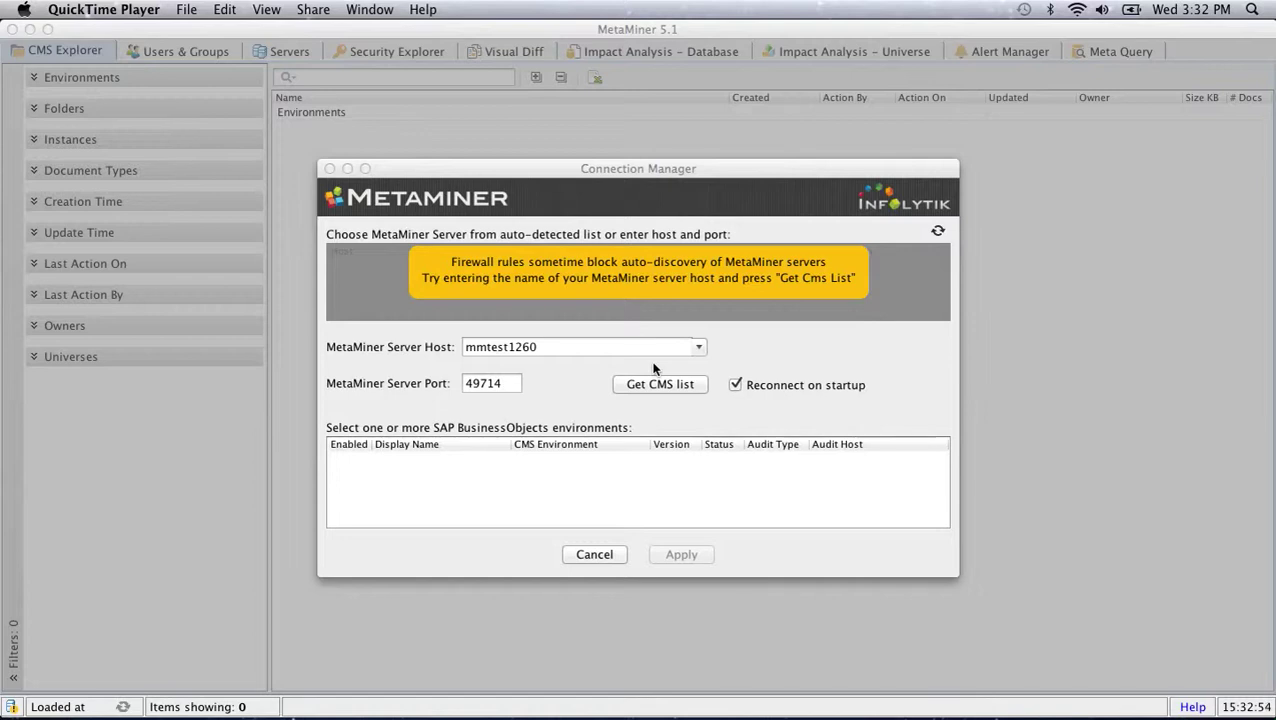
# Retrieve the CMS list from server mmtest1260 and connect to the BI4DEV4, MMTEST1260 and VPDEV32 environments
pyautogui.click(627, 247)
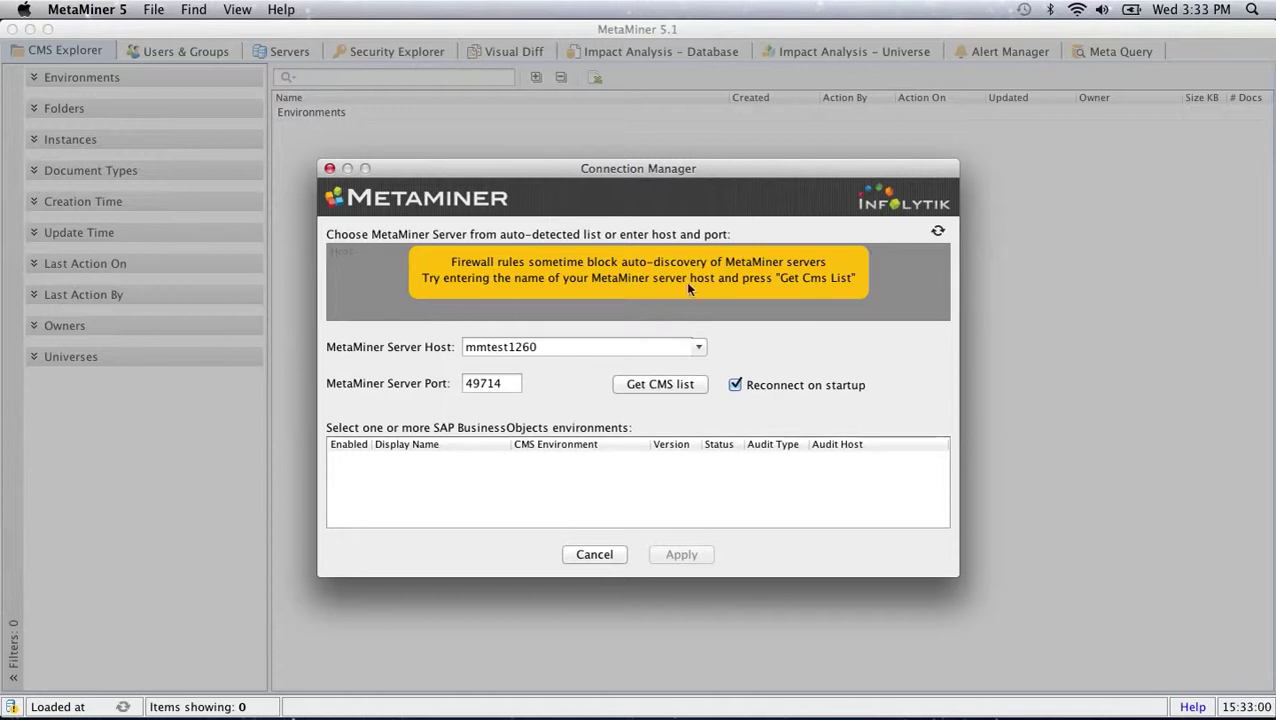
pyautogui.click(658, 388)
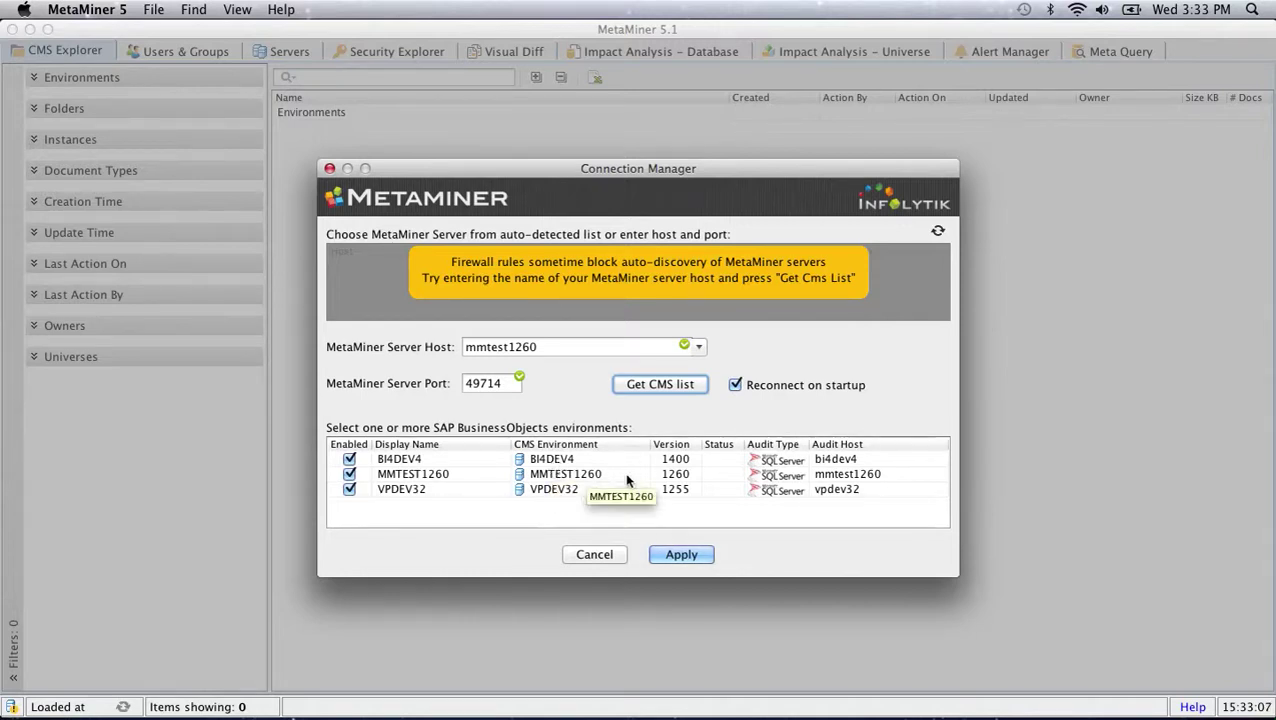
pyautogui.click(682, 554)
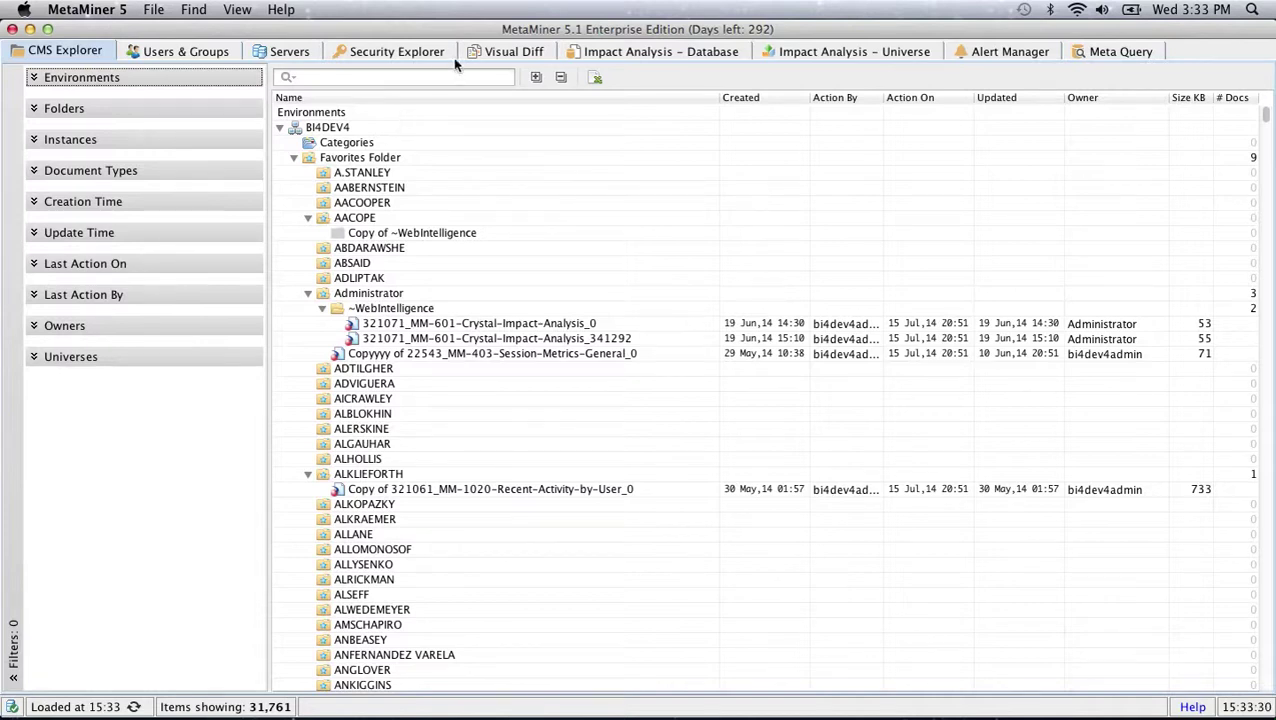
# Open Visual Diff, search the environments for "efashion" and check the versions of VPDEV32's eFashion and eFashion3 universes
pyautogui.click(508, 51)
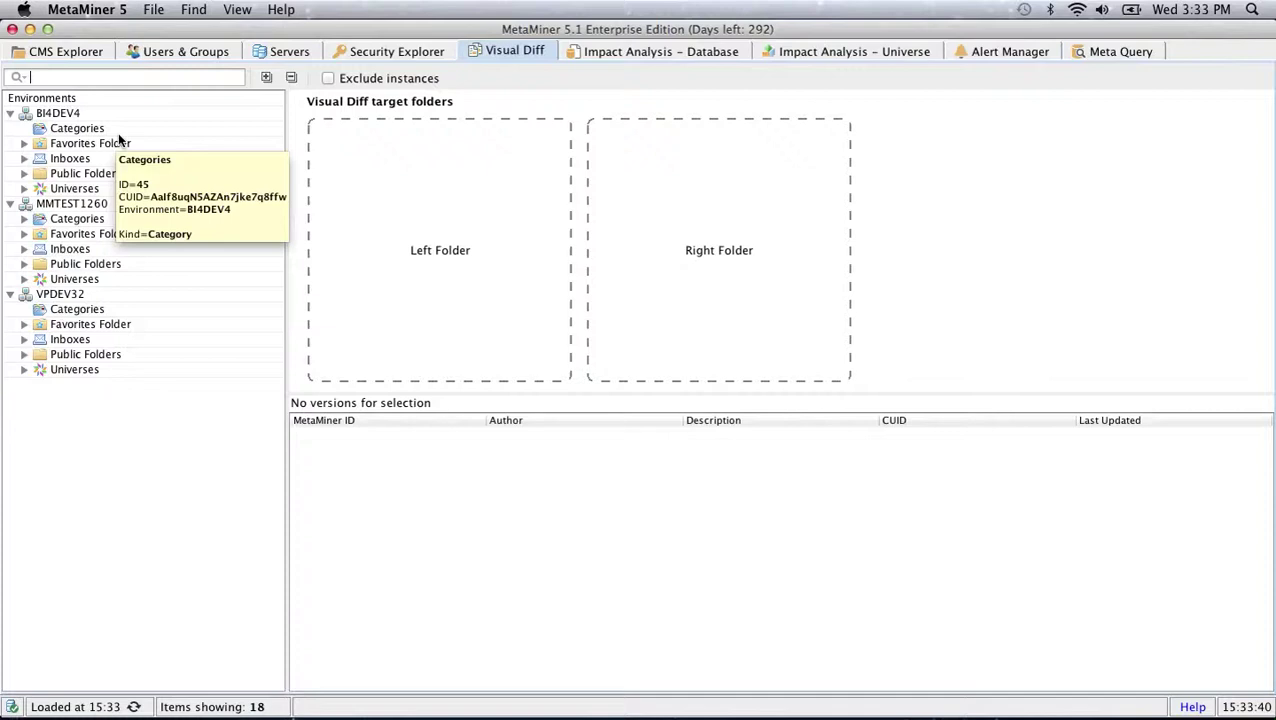
pyautogui.write('efashion')
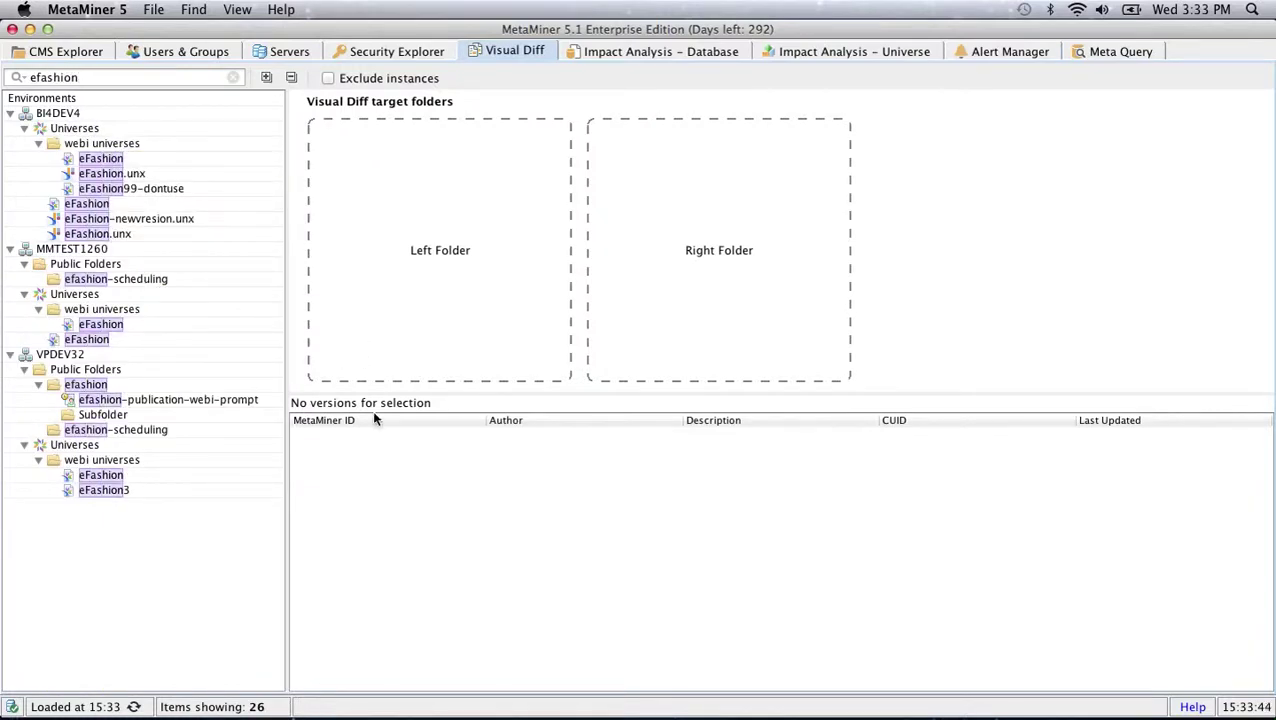
pyautogui.click(101, 476)
pyautogui.click(102, 489)
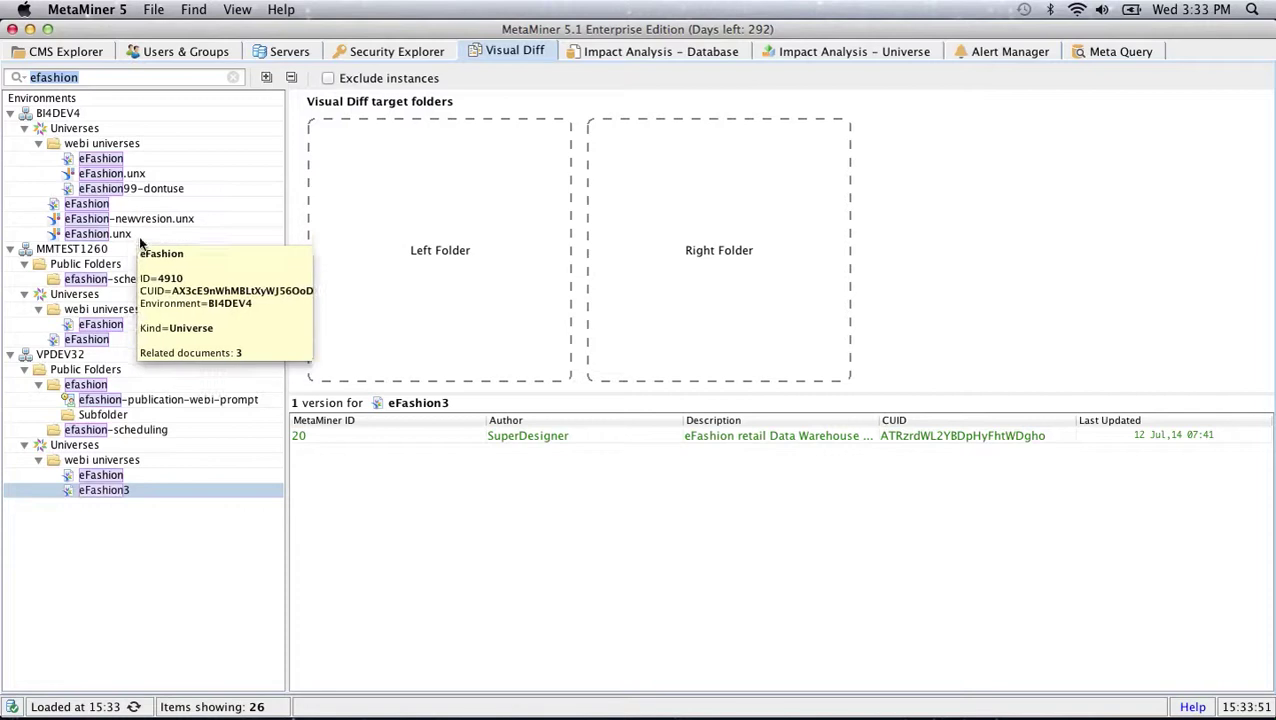
# Compare VPDEV32's eFashion universe as the left target with eFashion3 as the right target
pyautogui.moveTo(97, 477); pyautogui.dragTo(361, 322)
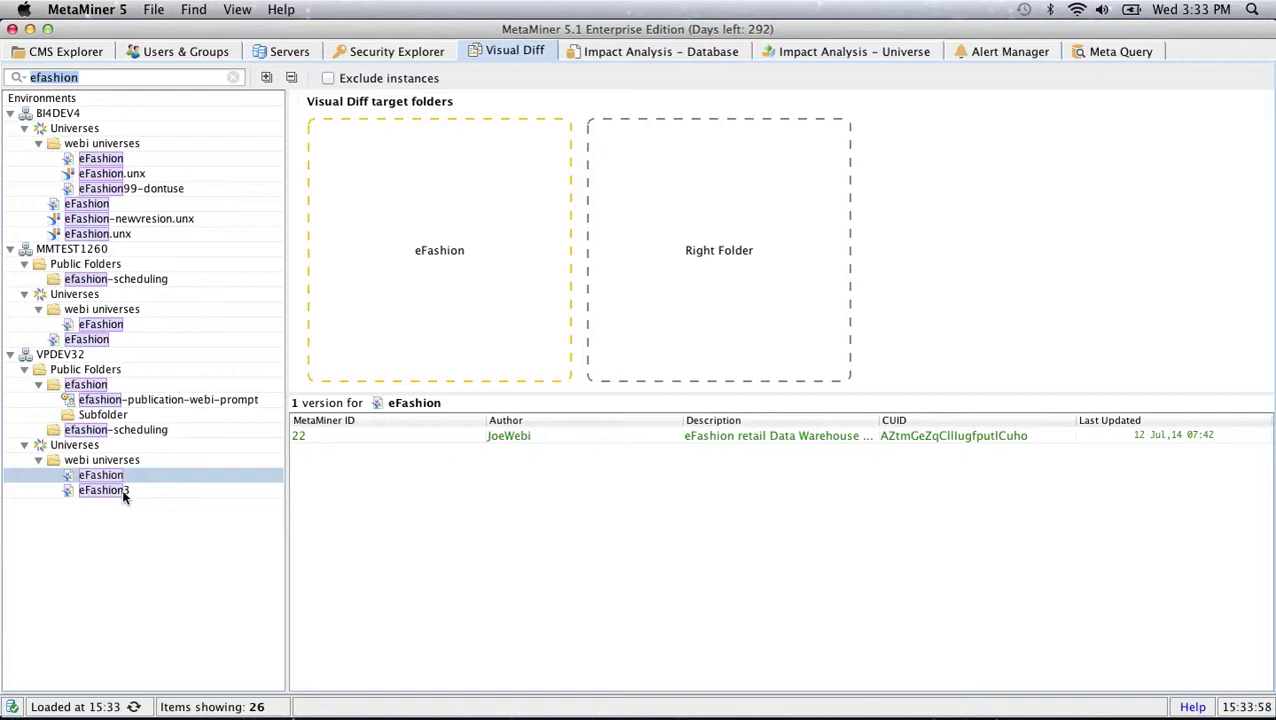
pyautogui.moveTo(111, 492); pyautogui.dragTo(660, 296)
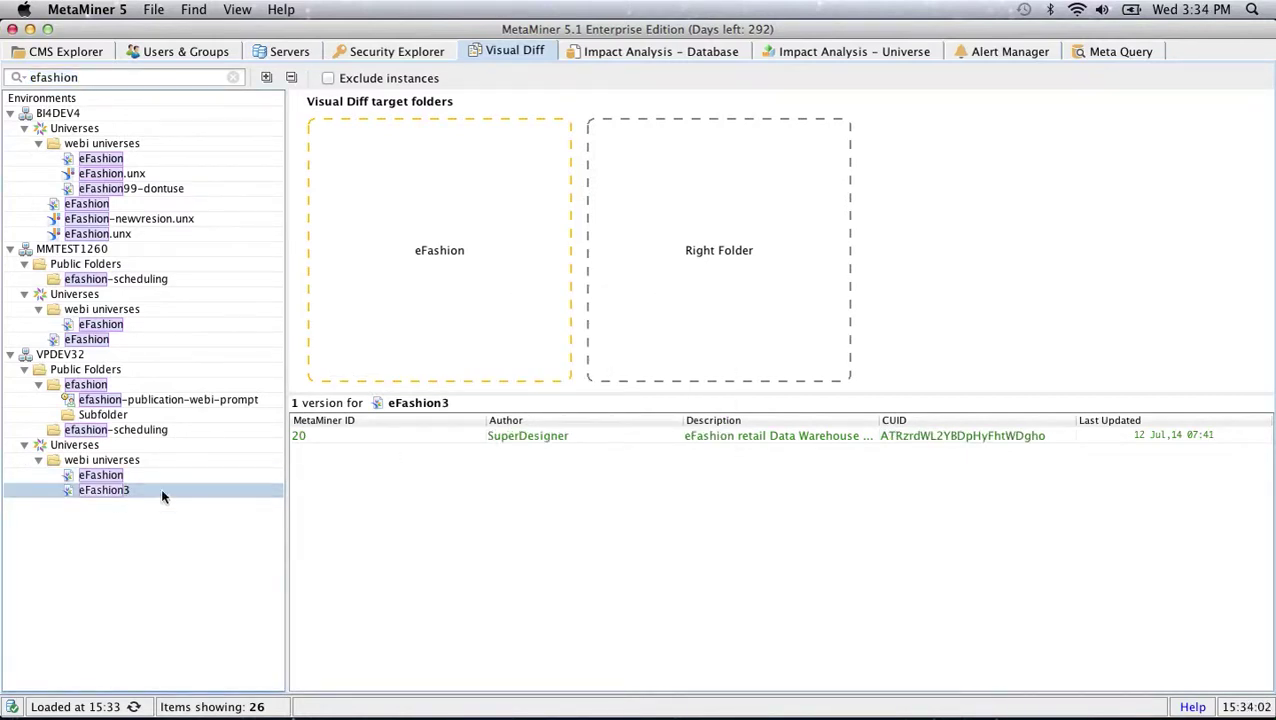
pyautogui.moveTo(164, 497); pyautogui.dragTo(735, 239)
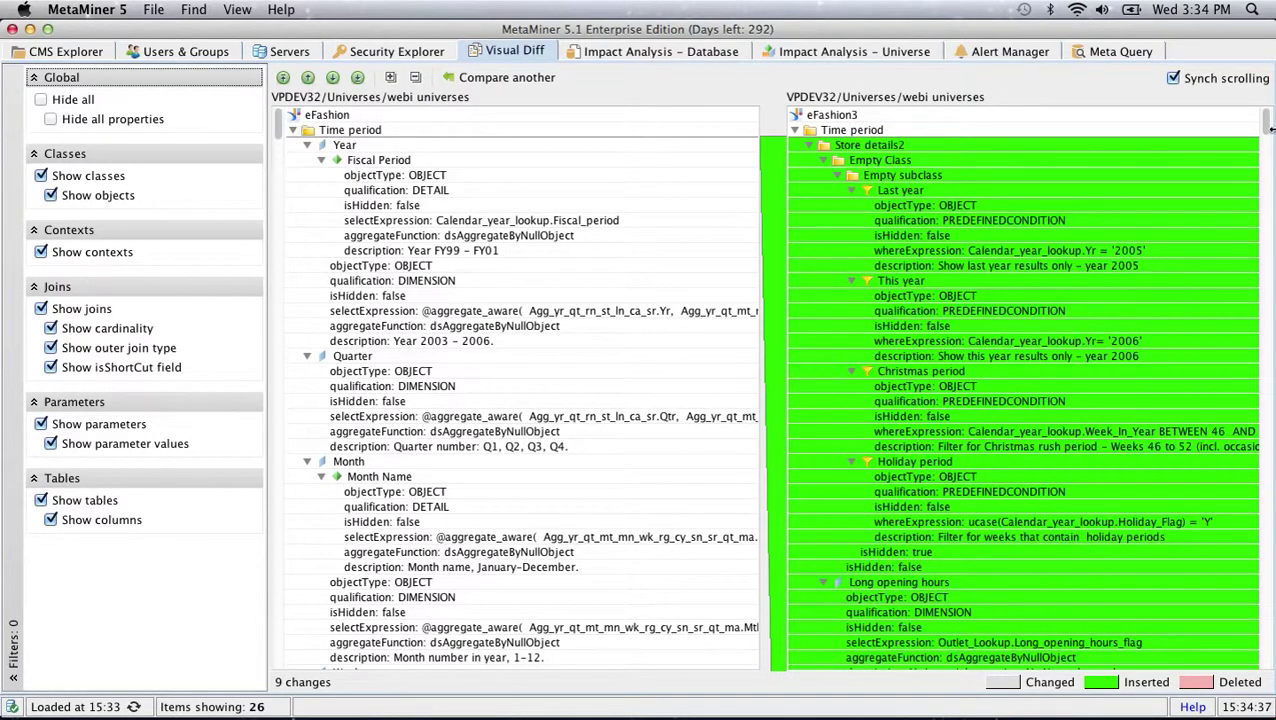
# Examine the inserted, deleted and changed objects in the comparison, including the Time period filters and the Sales revenue measure
pyautogui.scroll(-5, 1270, 128)
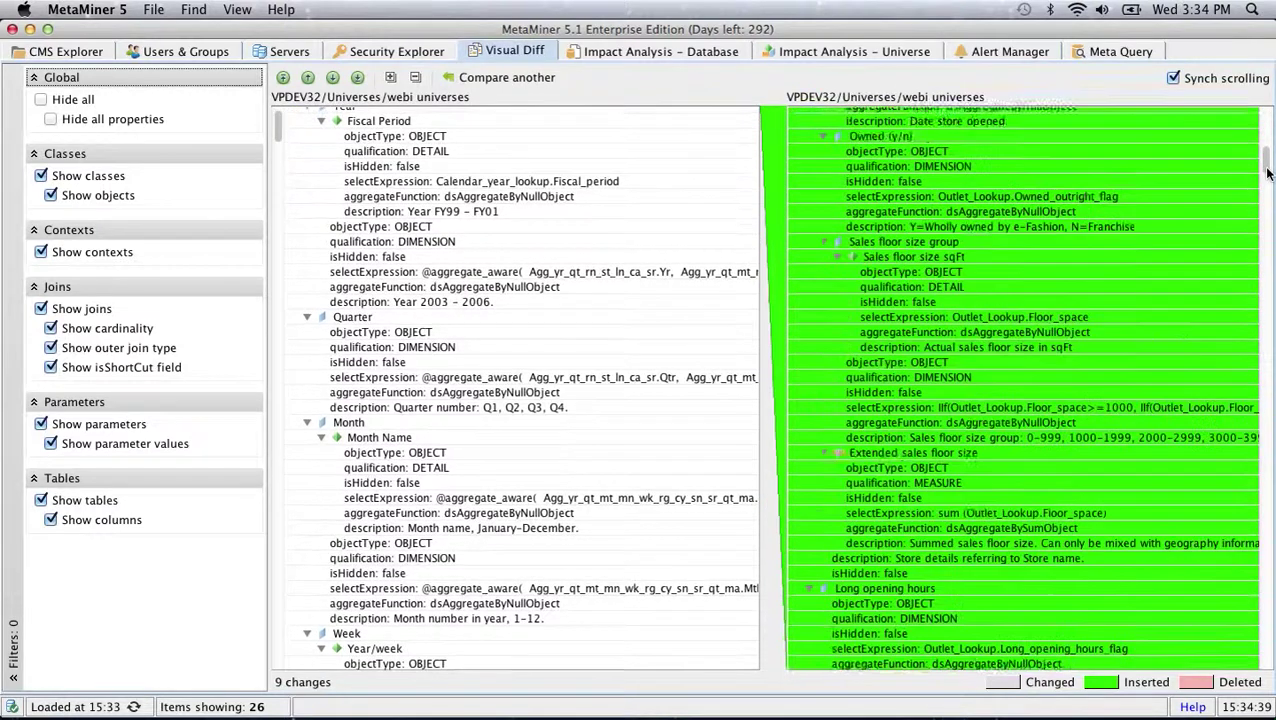
pyautogui.scroll(-10, 1266, 200)
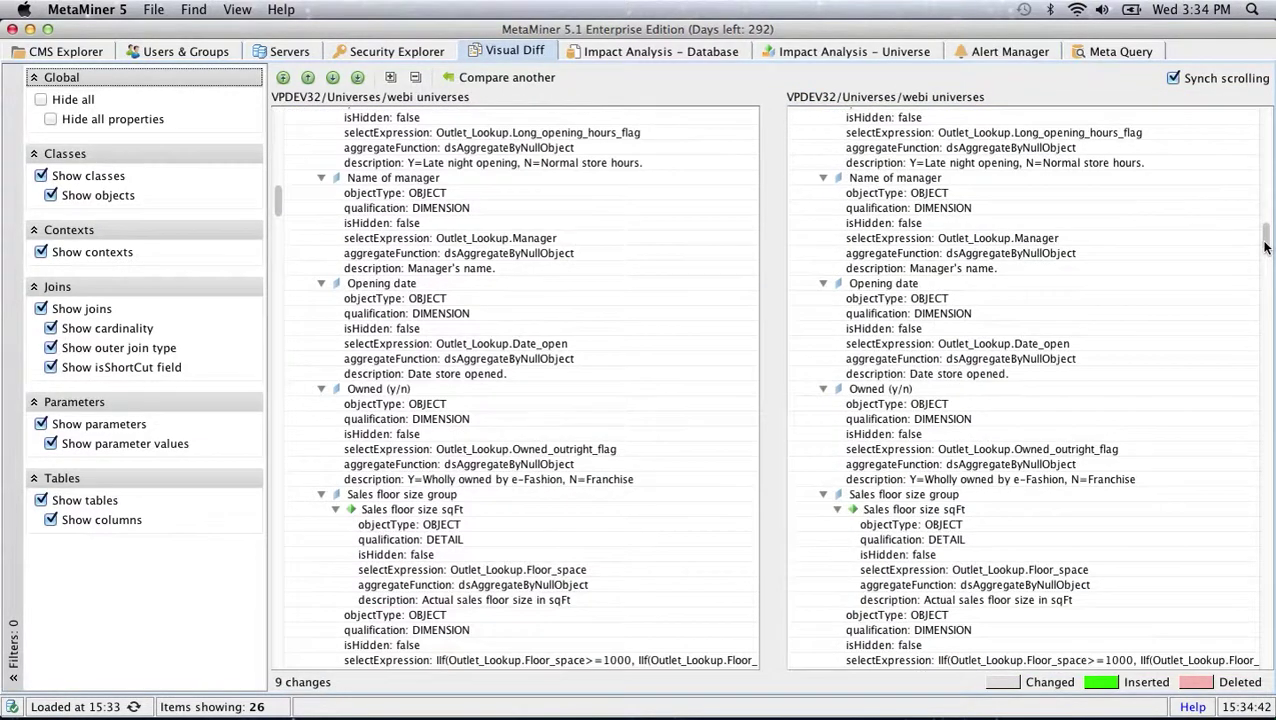
pyautogui.moveTo(1266, 240); pyautogui.dragTo(1266, 234)
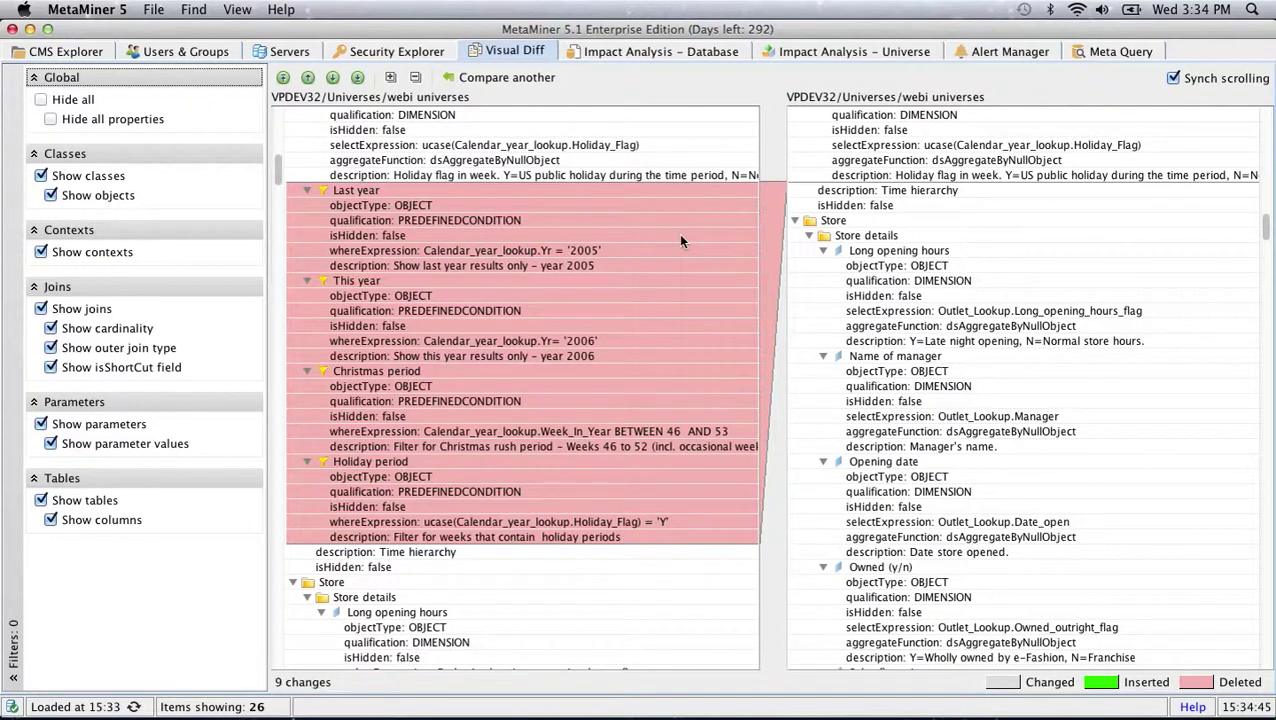
pyautogui.moveTo(326, 191)
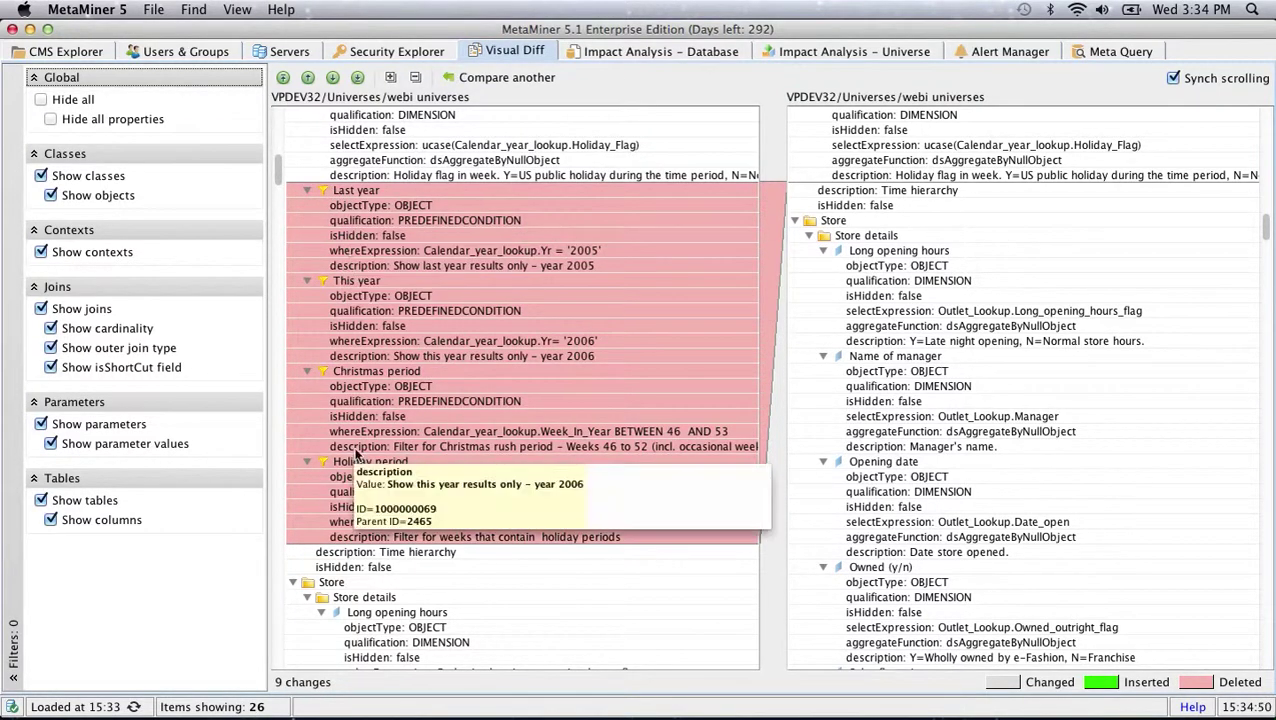
pyautogui.moveTo(1266, 229); pyautogui.dragTo(1264, 438)
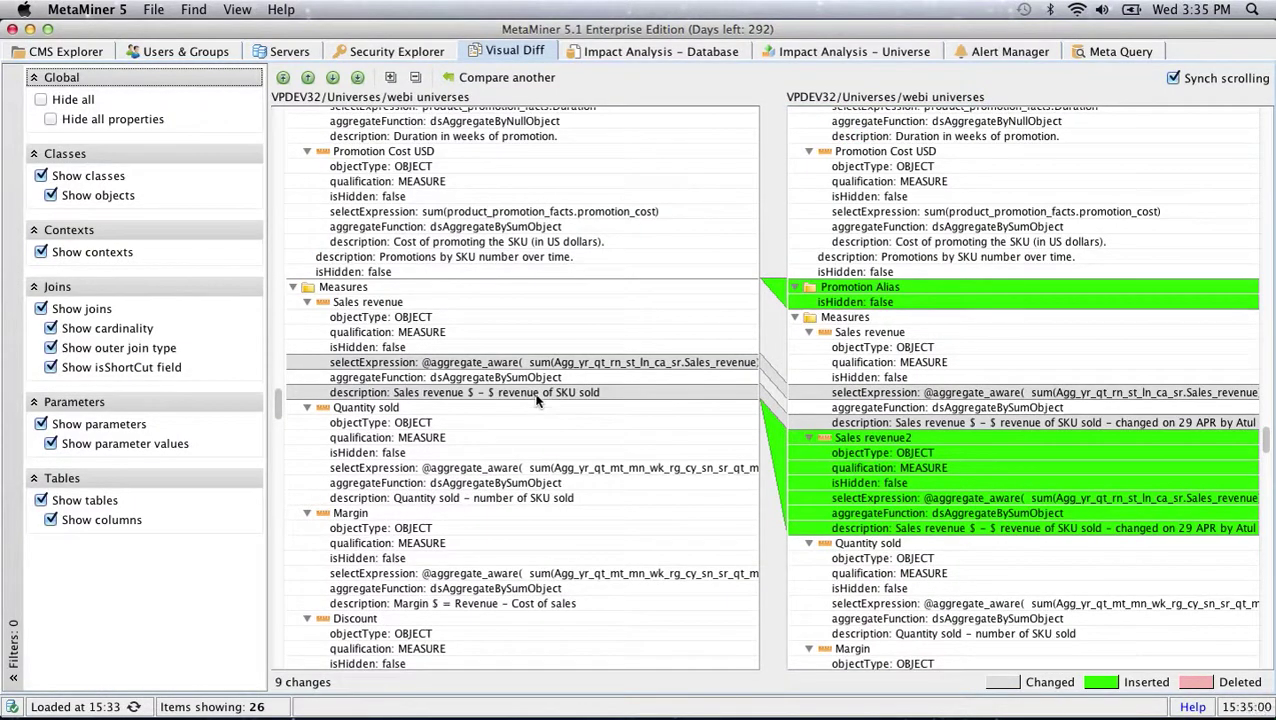
pyautogui.moveTo(537, 400)
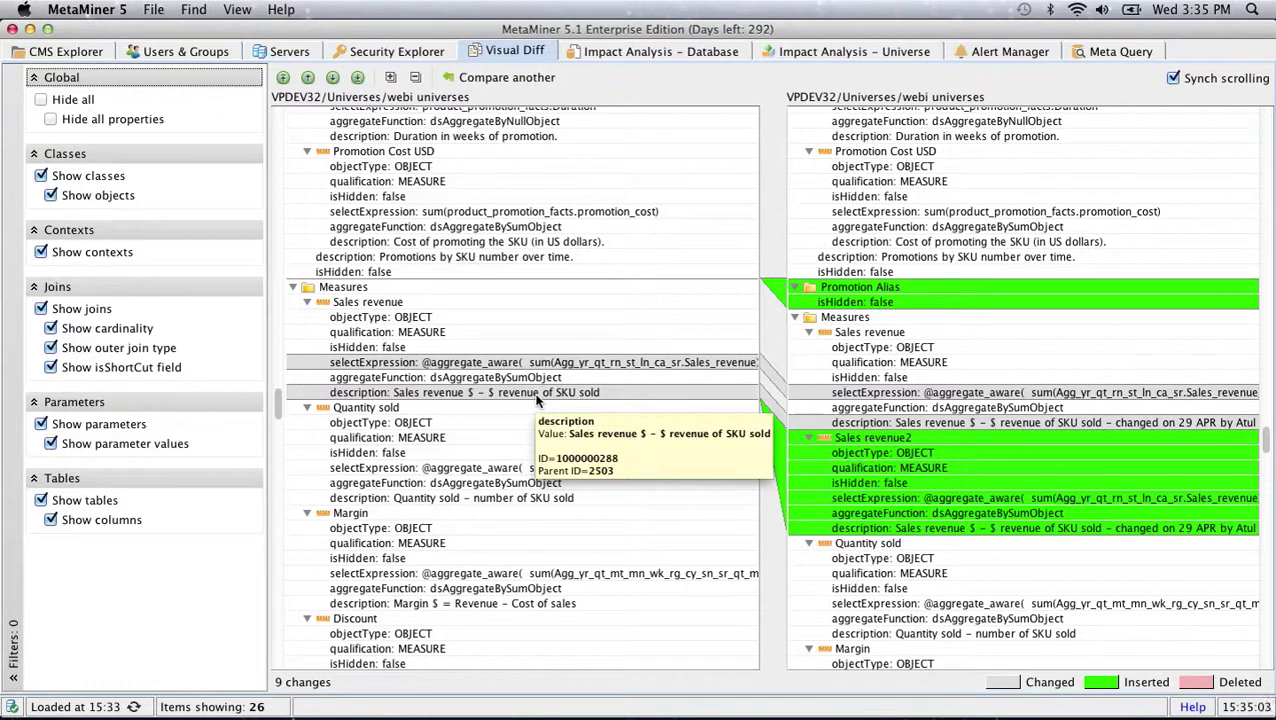
pyautogui.moveTo(850, 428)
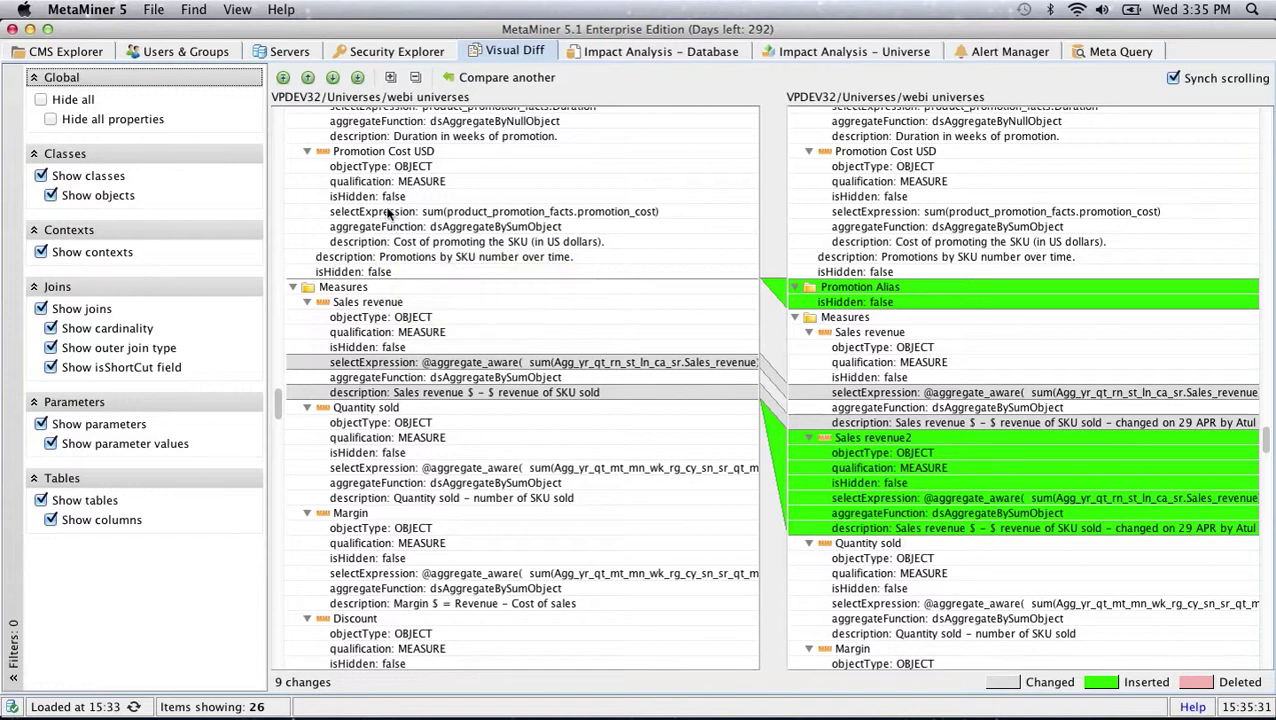
pyautogui.click(88, 121)
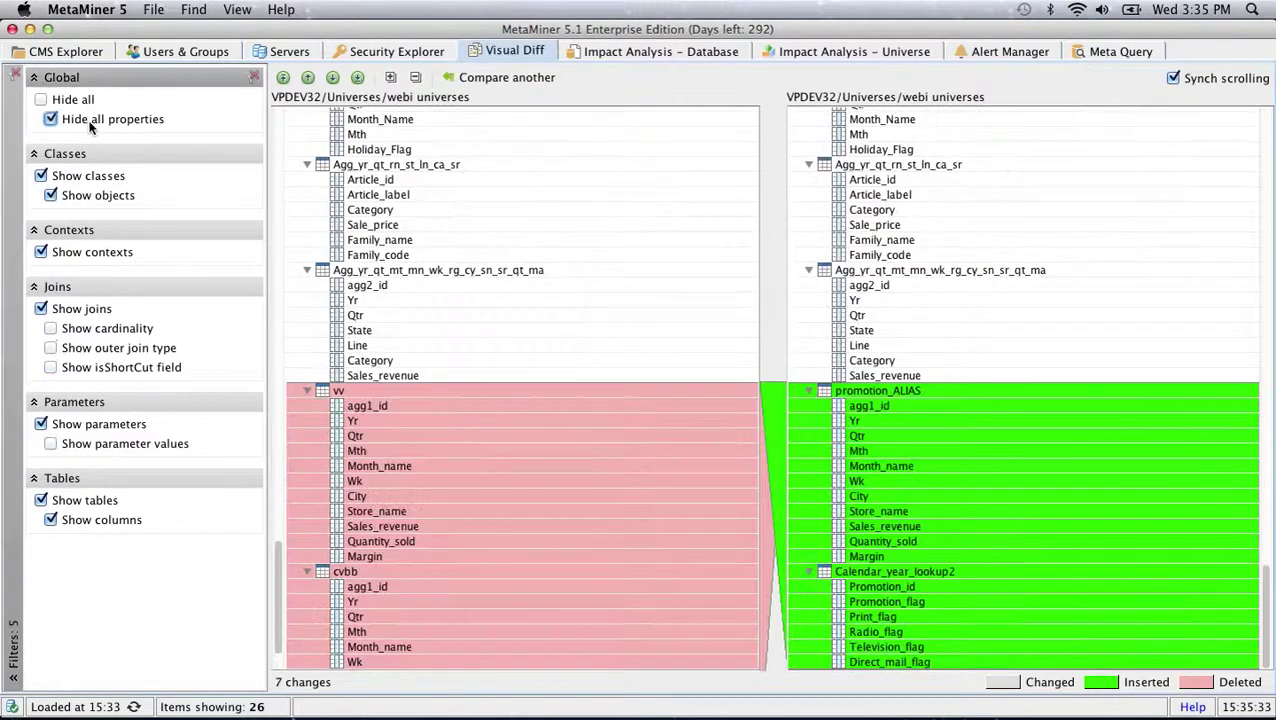
pyautogui.click(89, 104)
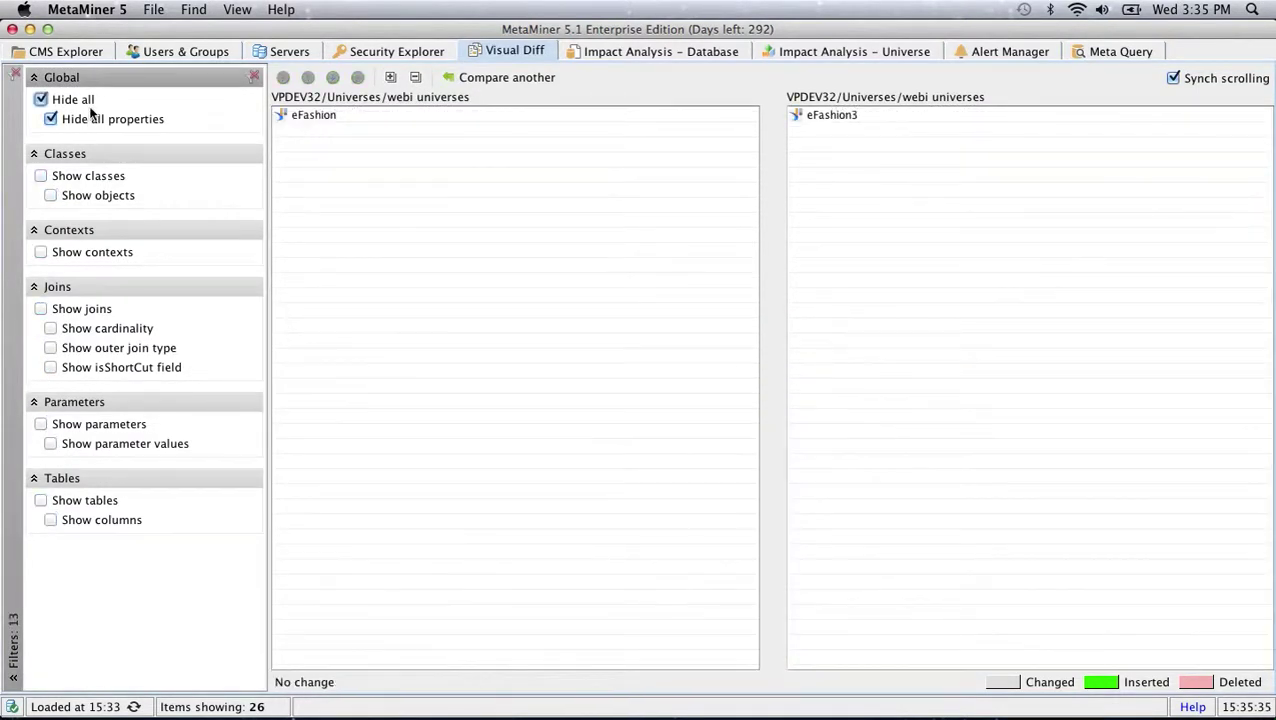
pyautogui.click(40, 99)
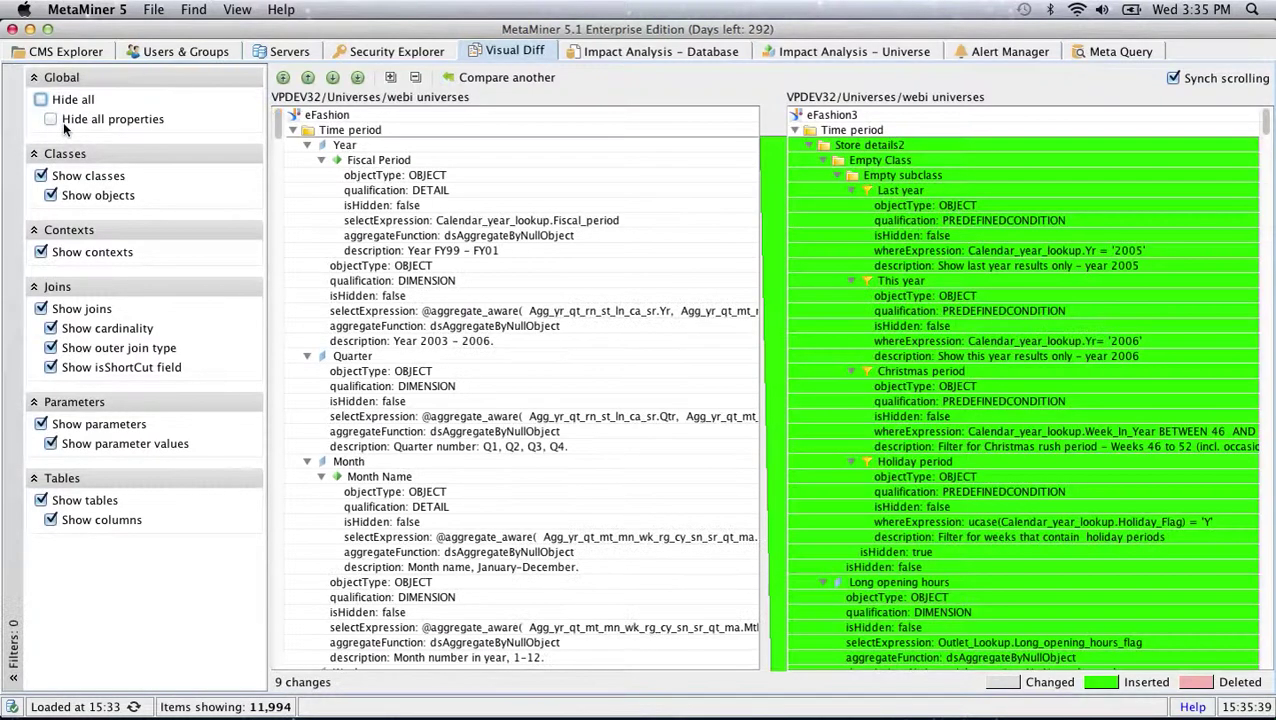
# Hide all properties and review the structural differences between the two universes, from the Time period class down to the tables
pyautogui.click(51, 119)
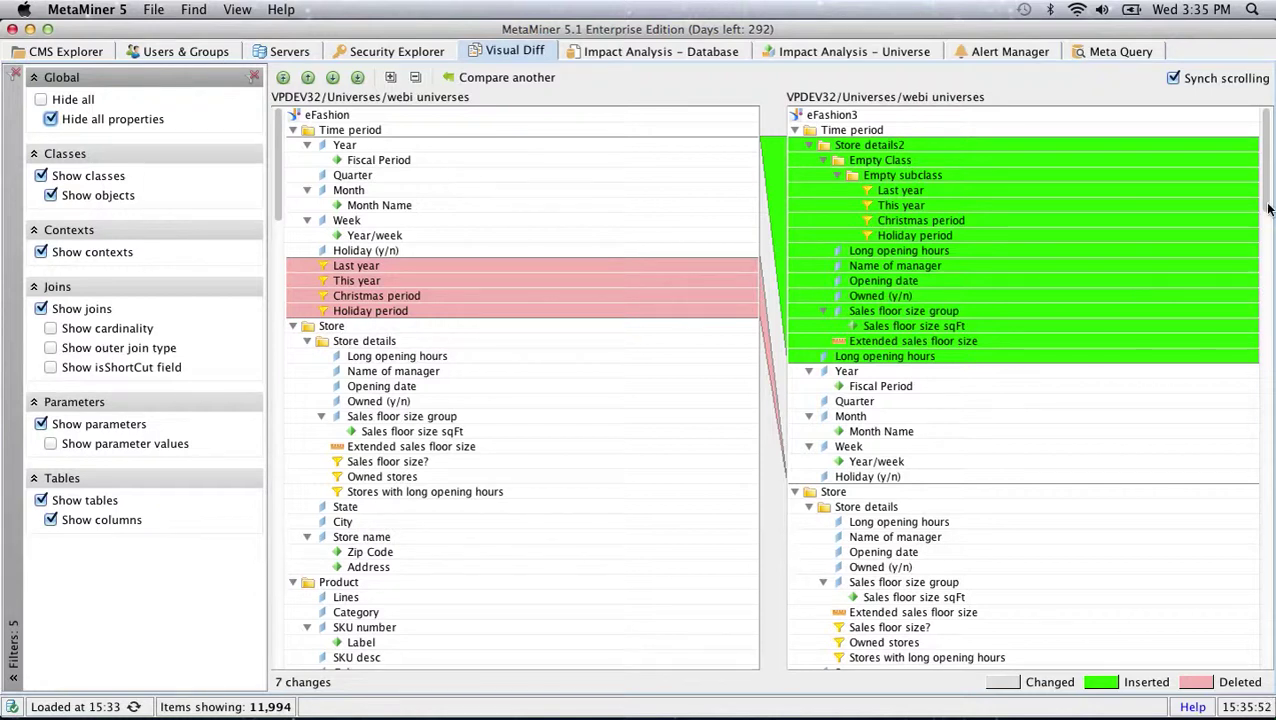
pyautogui.moveTo(1268, 208)
pyautogui.mouseDown()
pyautogui.moveTo(1270, 335)
pyautogui.moveTo(1270, 210)
pyautogui.mouseUp()
pyautogui.scroll(-2, 770, 390)
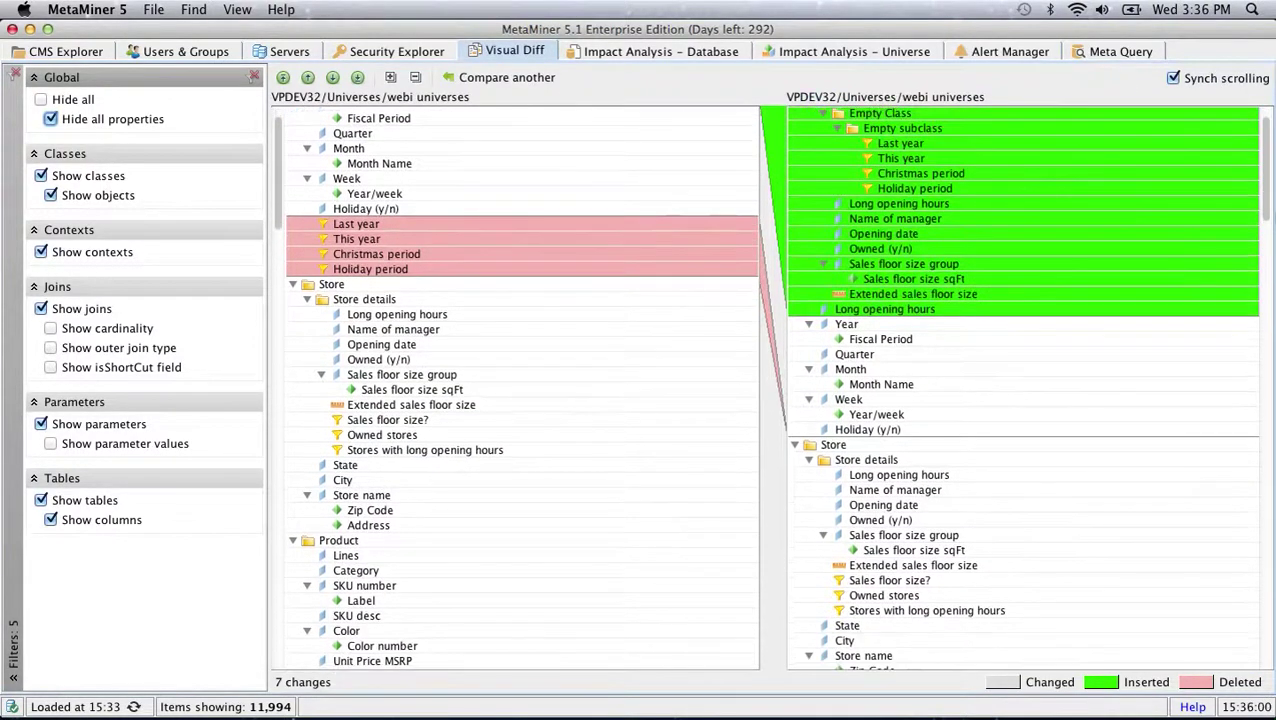
pyautogui.scroll(-3, 1020, 390)
pyautogui.scroll(-10, 515, 390)
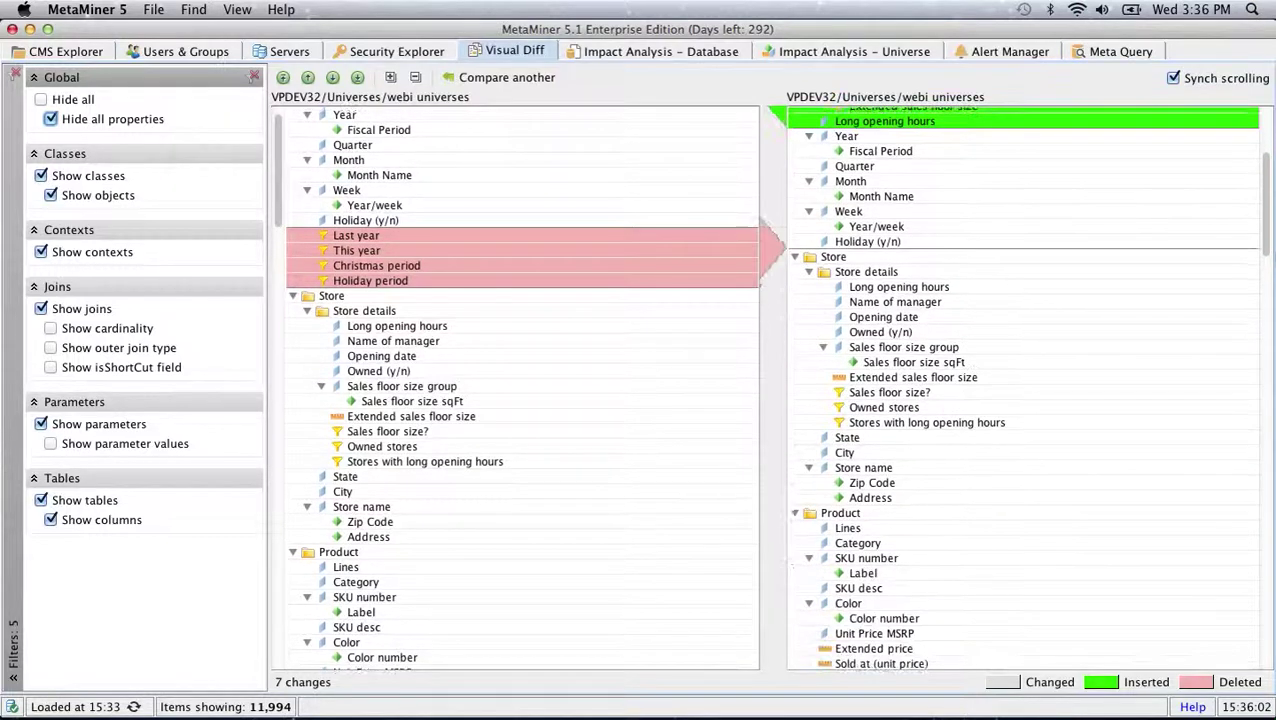
pyautogui.scroll(-4, 515, 390)
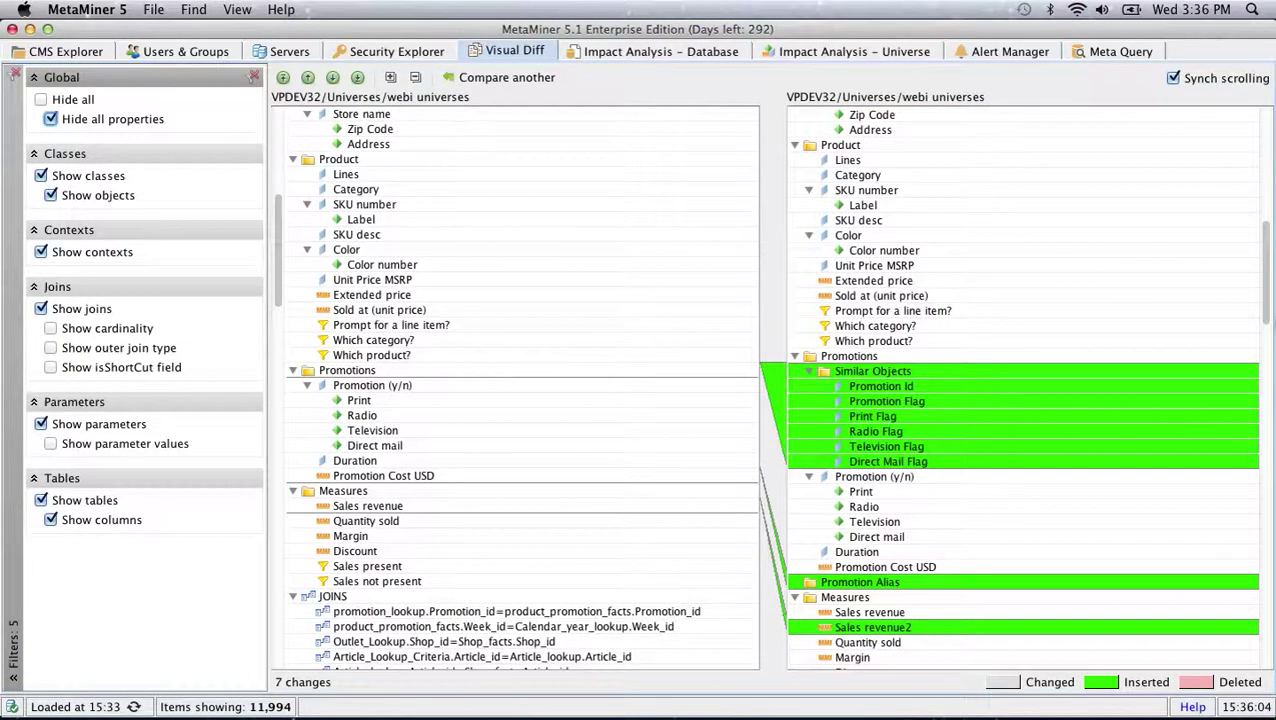
pyautogui.scroll(-8, 1272, 422)
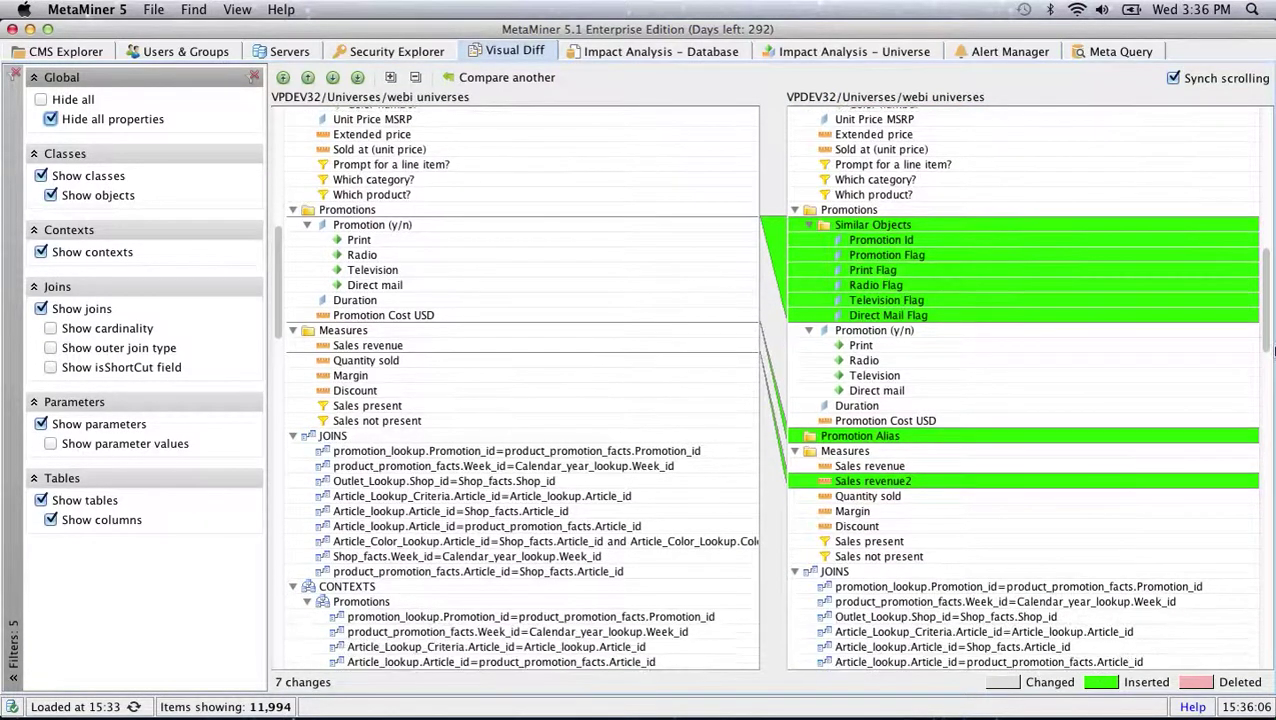
pyautogui.moveTo(1272, 422); pyautogui.dragTo(1265, 672)
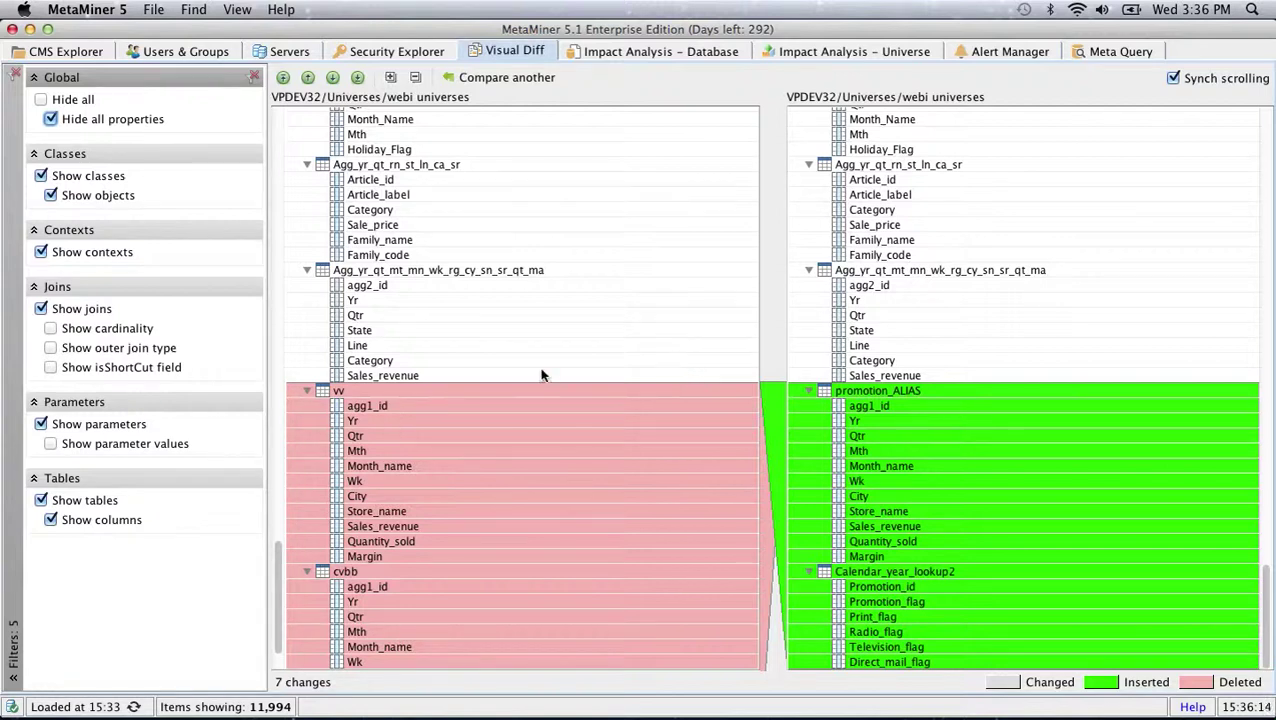
pyautogui.moveTo(542, 374)
pyautogui.moveTo(935, 457)
pyautogui.moveTo(338, 398)
# Start another comparison and search the environments for "unx"
pyautogui.click(513, 80)
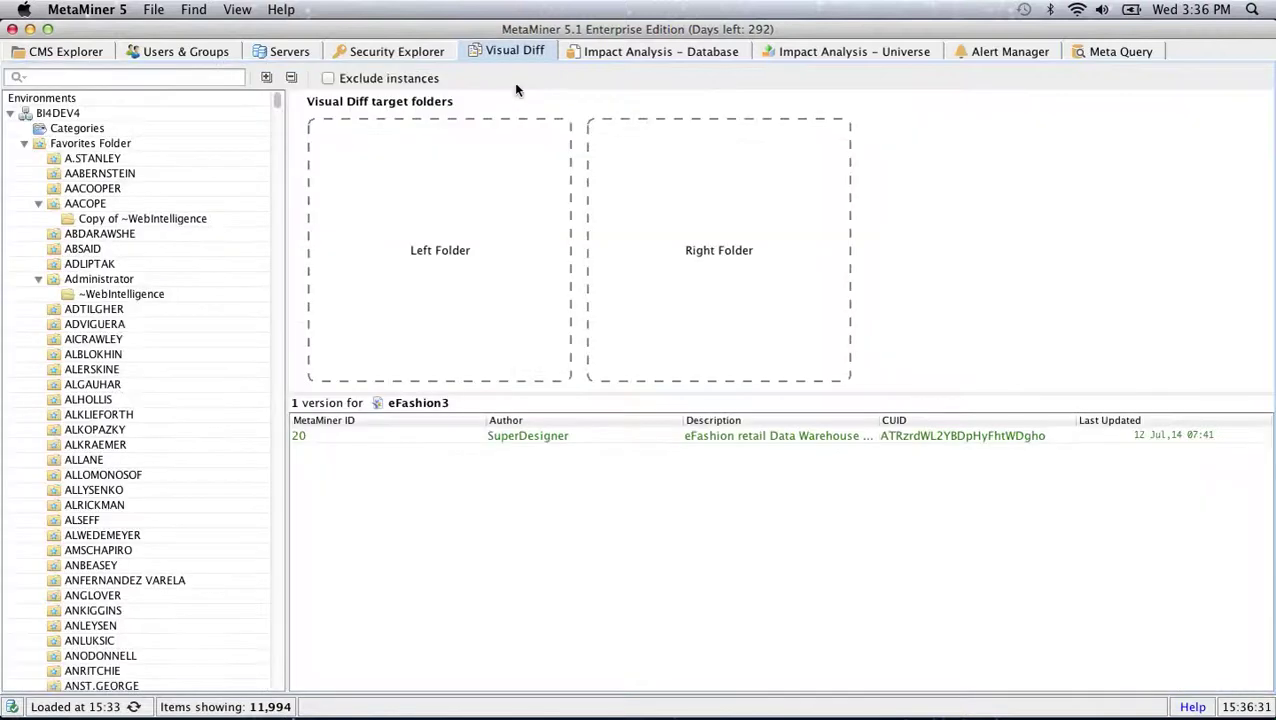
pyautogui.click(49, 76)
pyautogui.write('unx')
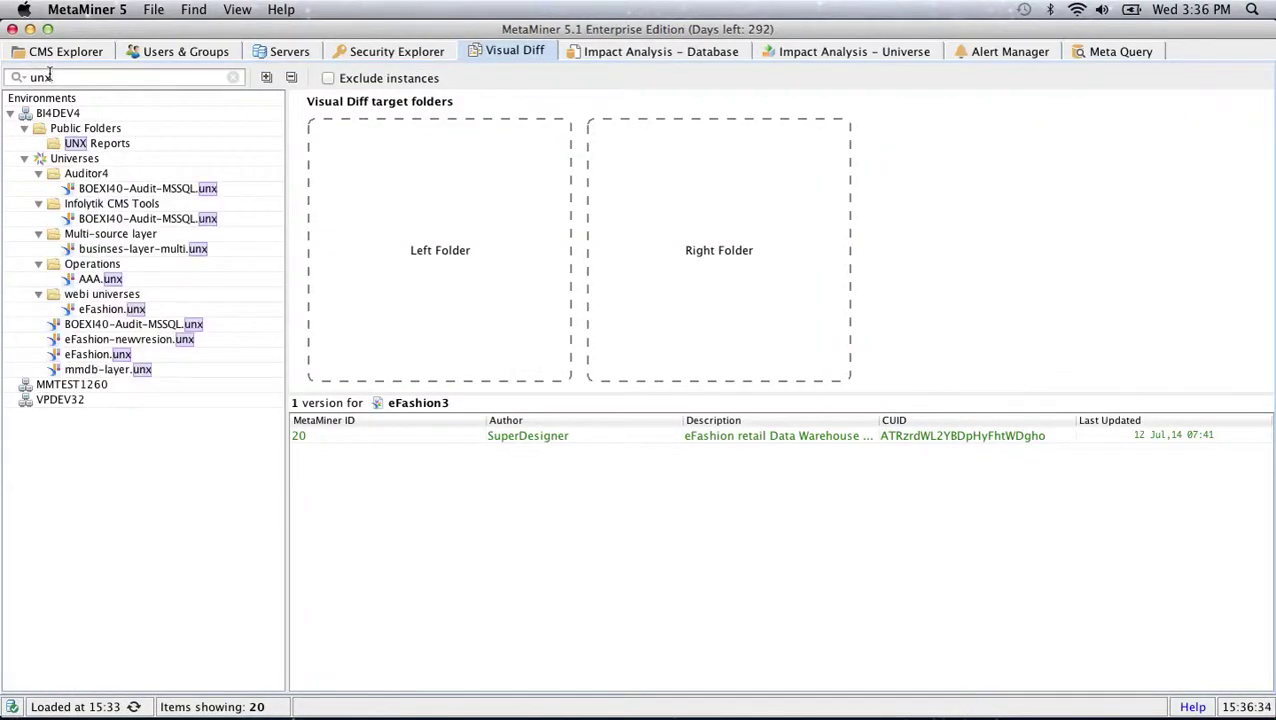
# Check the stored versions of the BOEXI40-Audit-MSSQL.unx universes in Auditor4 and Infolytik CMS Tools, and of businses-layer-multi.unx
pyautogui.click(97, 190)
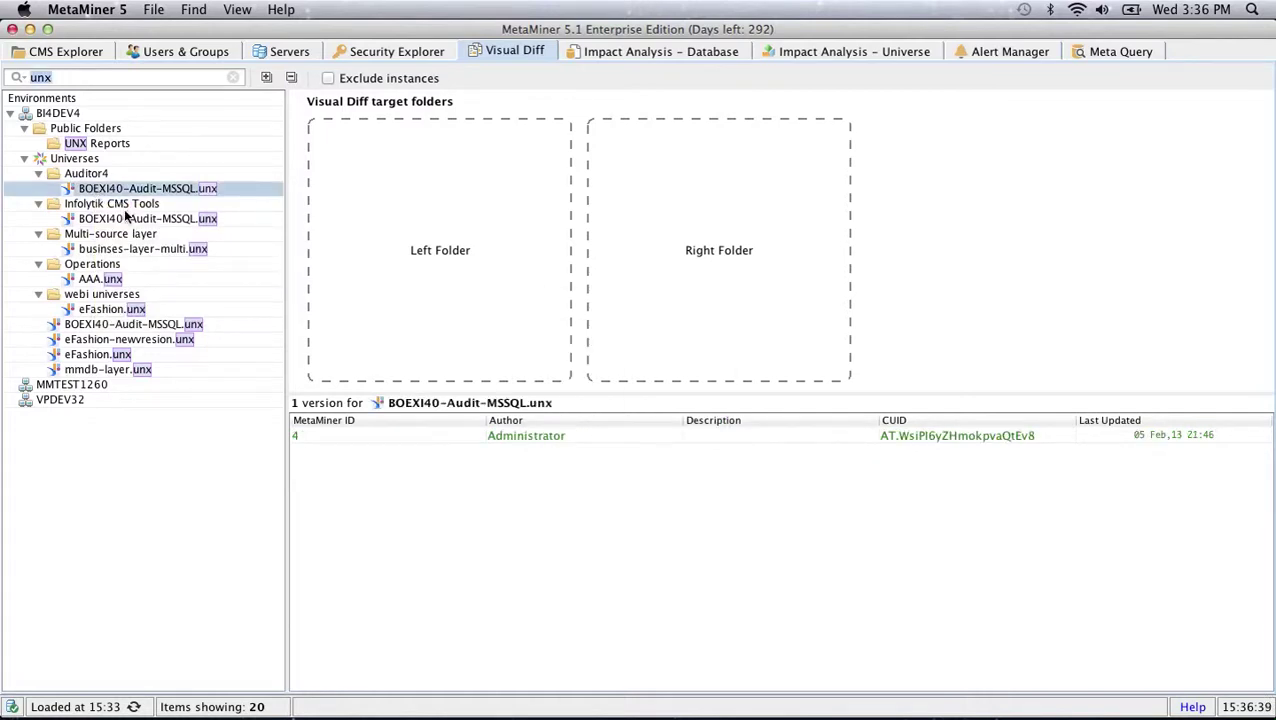
pyautogui.click(125, 218)
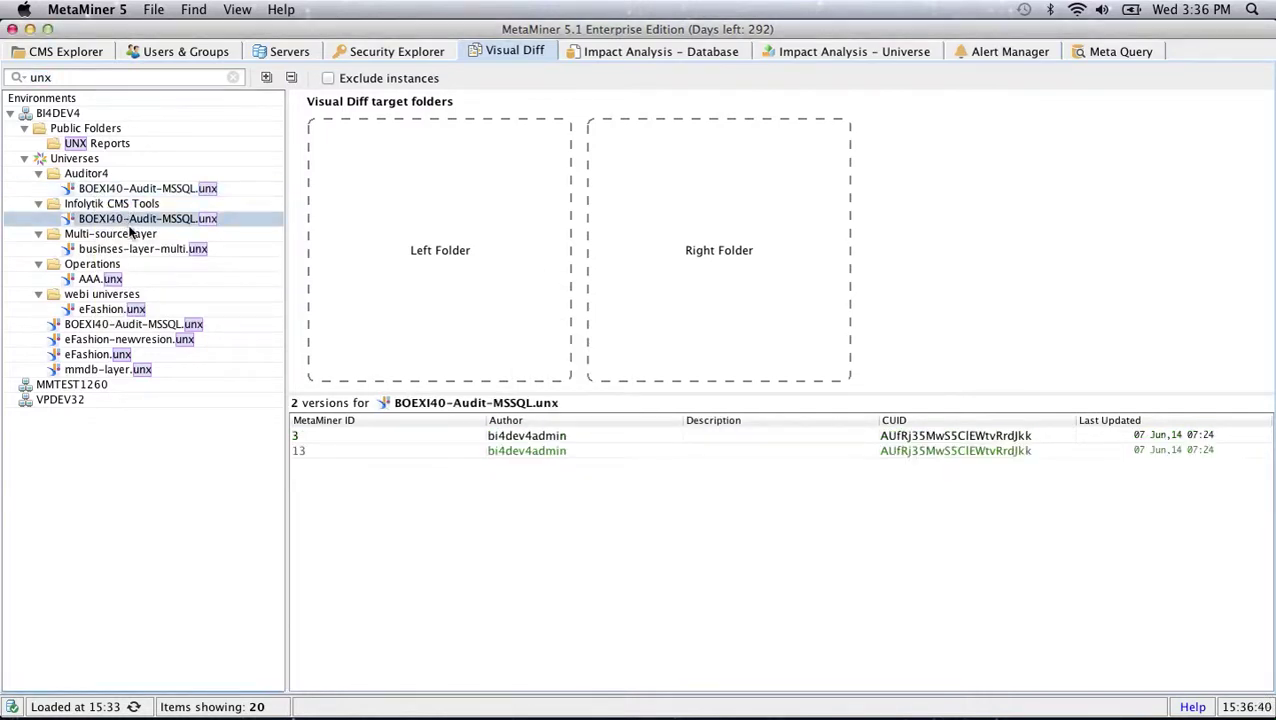
pyautogui.click(128, 250)
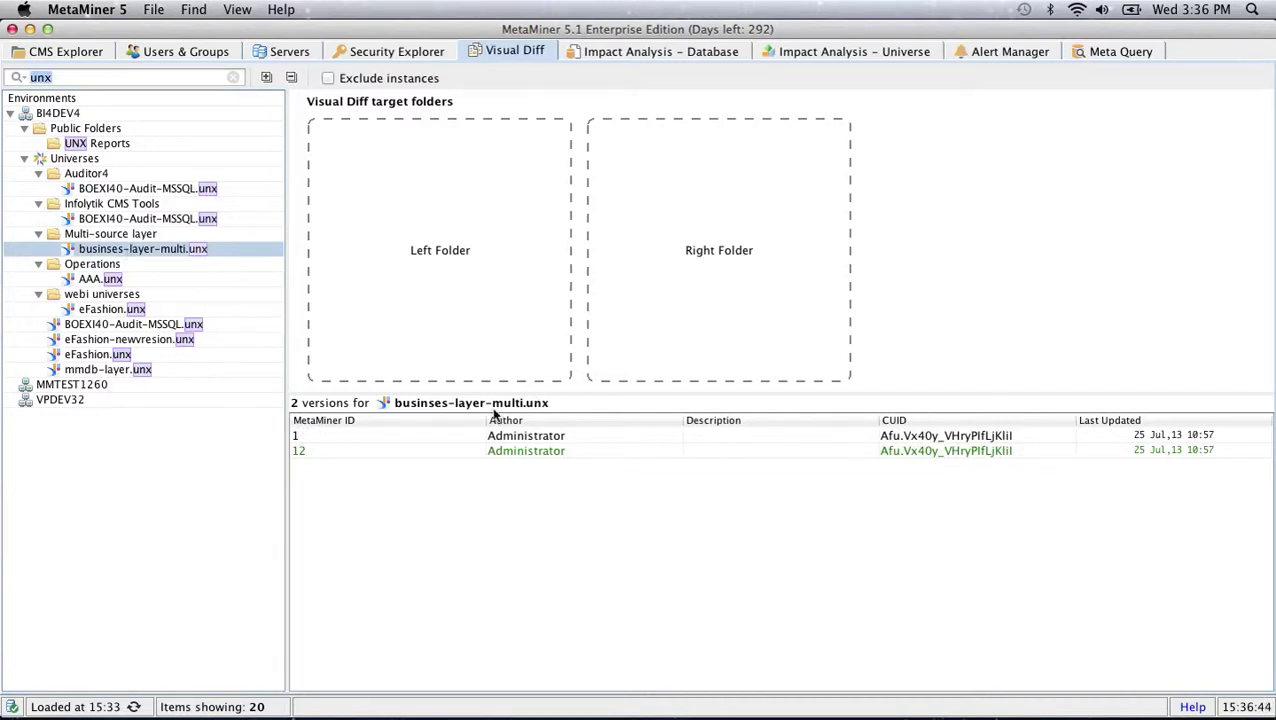
# Compare version 1 of businses-layer-multi.unx as the left target with version 12 as the right target
pyautogui.click(380, 437)
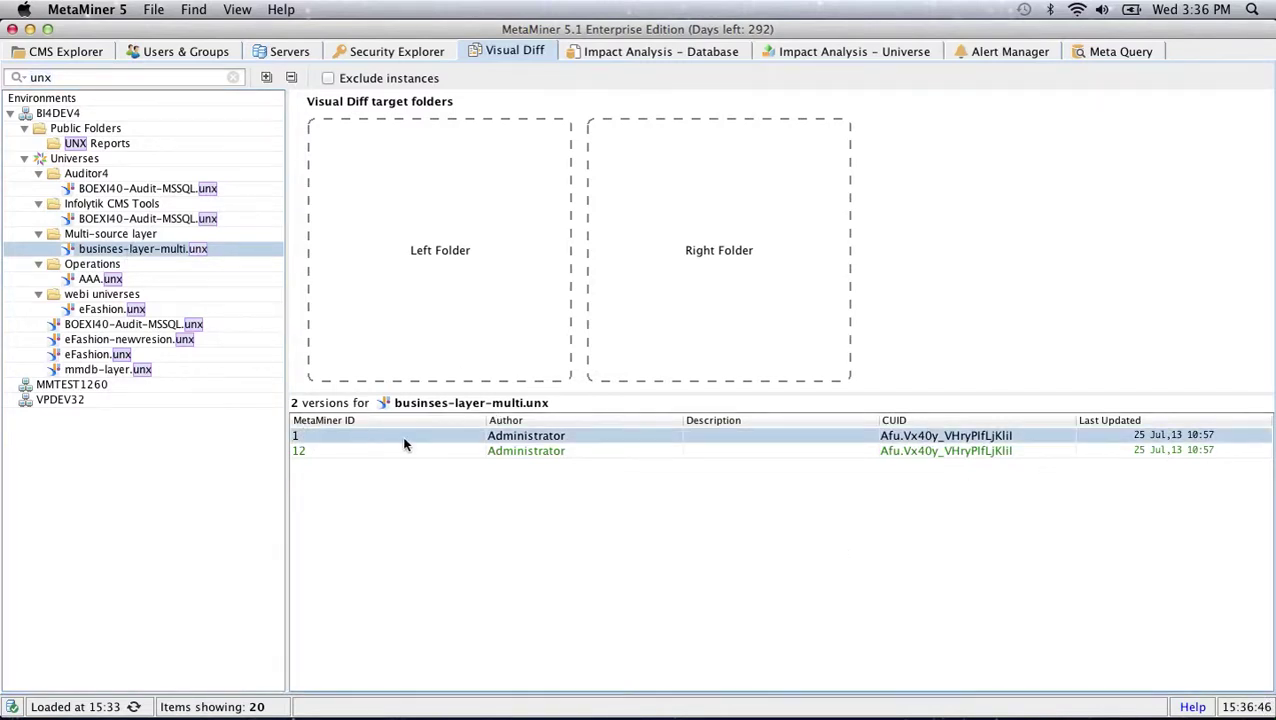
pyautogui.moveTo(422, 430); pyautogui.dragTo(457, 368)
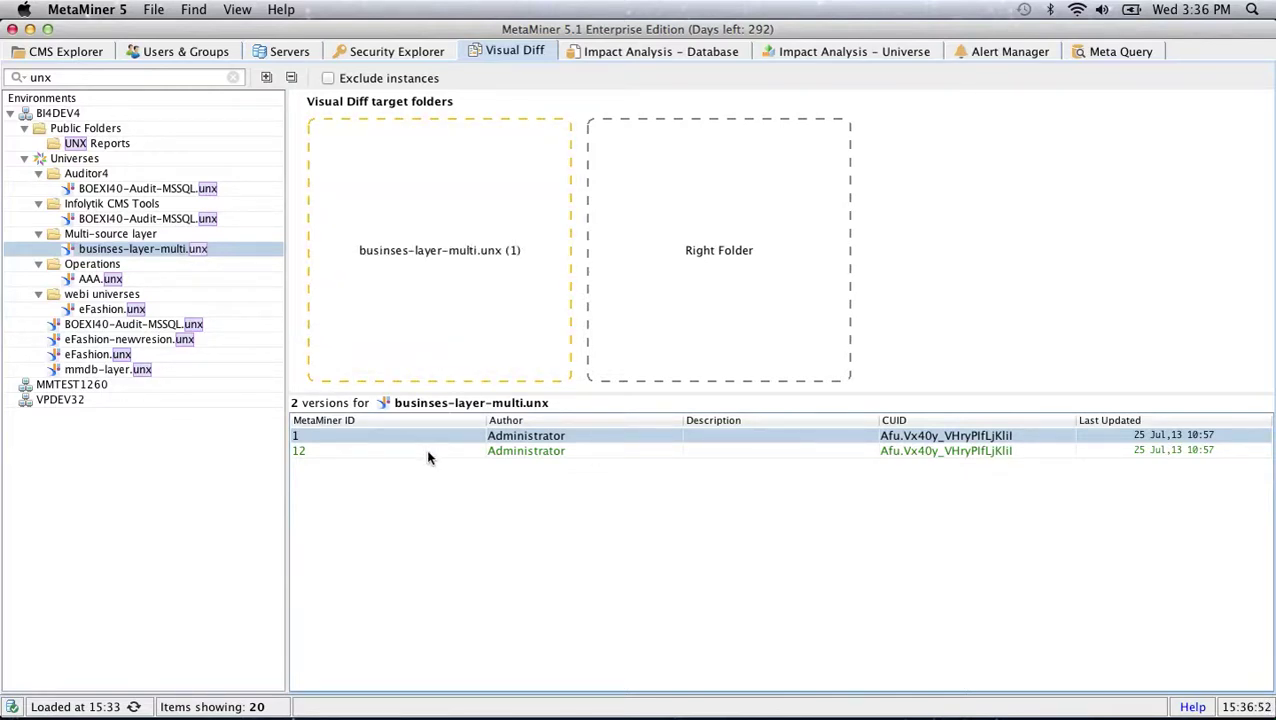
pyautogui.moveTo(428, 455); pyautogui.dragTo(692, 277)
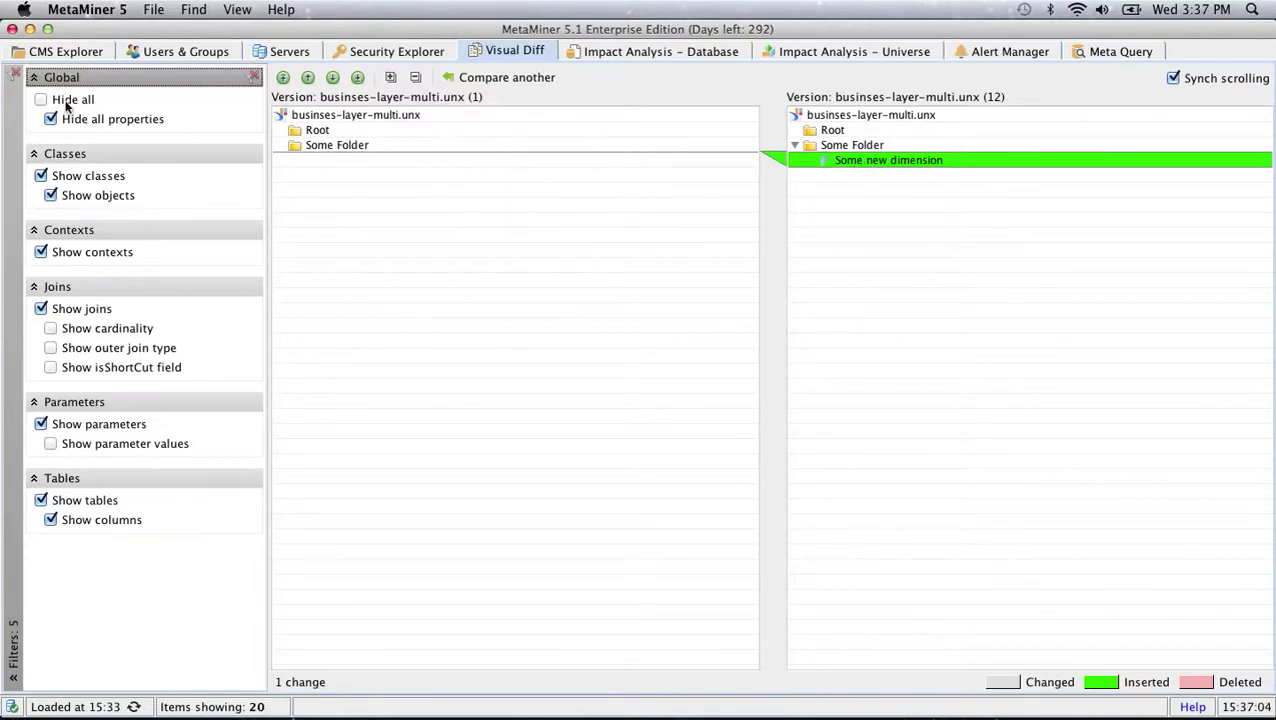
# Clear all comparison filters and inspect the properties of the inserted Some new dimension object
pyautogui.click(16, 79)
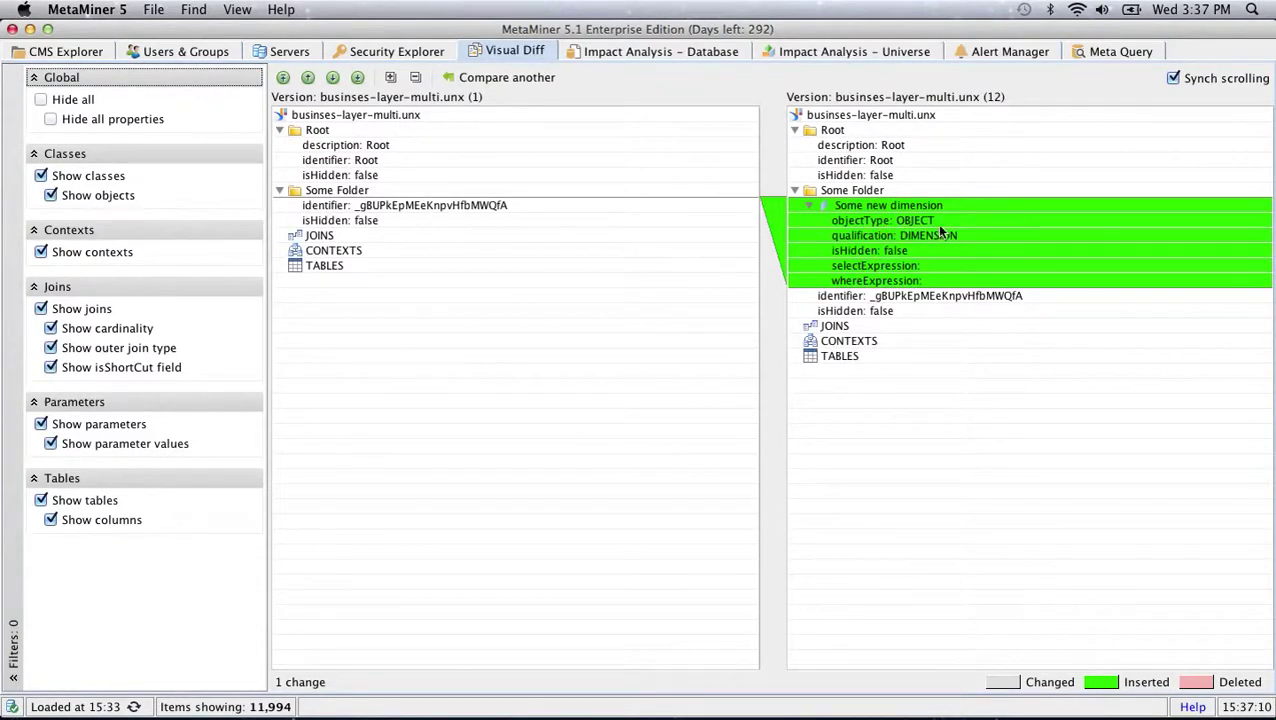
pyautogui.moveTo(941, 232)
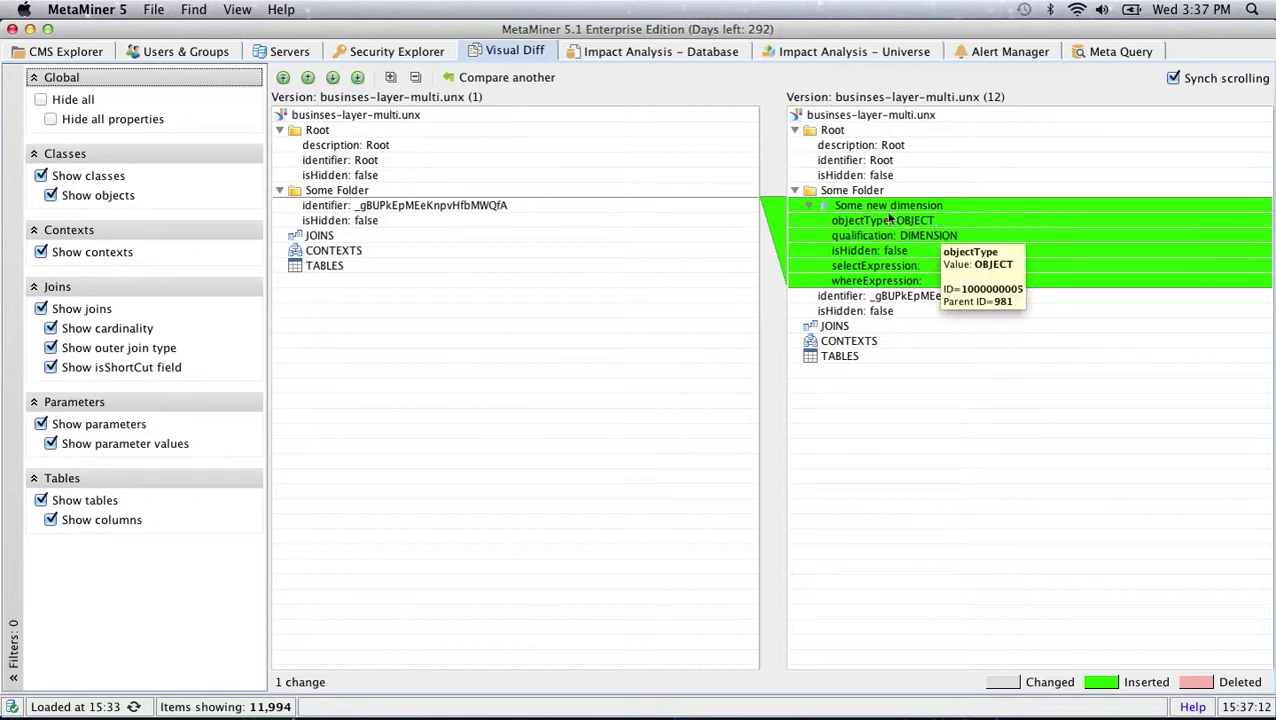
# Search the environments for "efas" for another comparison and check the stored versions of eFashion.unx directly under BI4DEV4's Universes
pyautogui.click(475, 82)
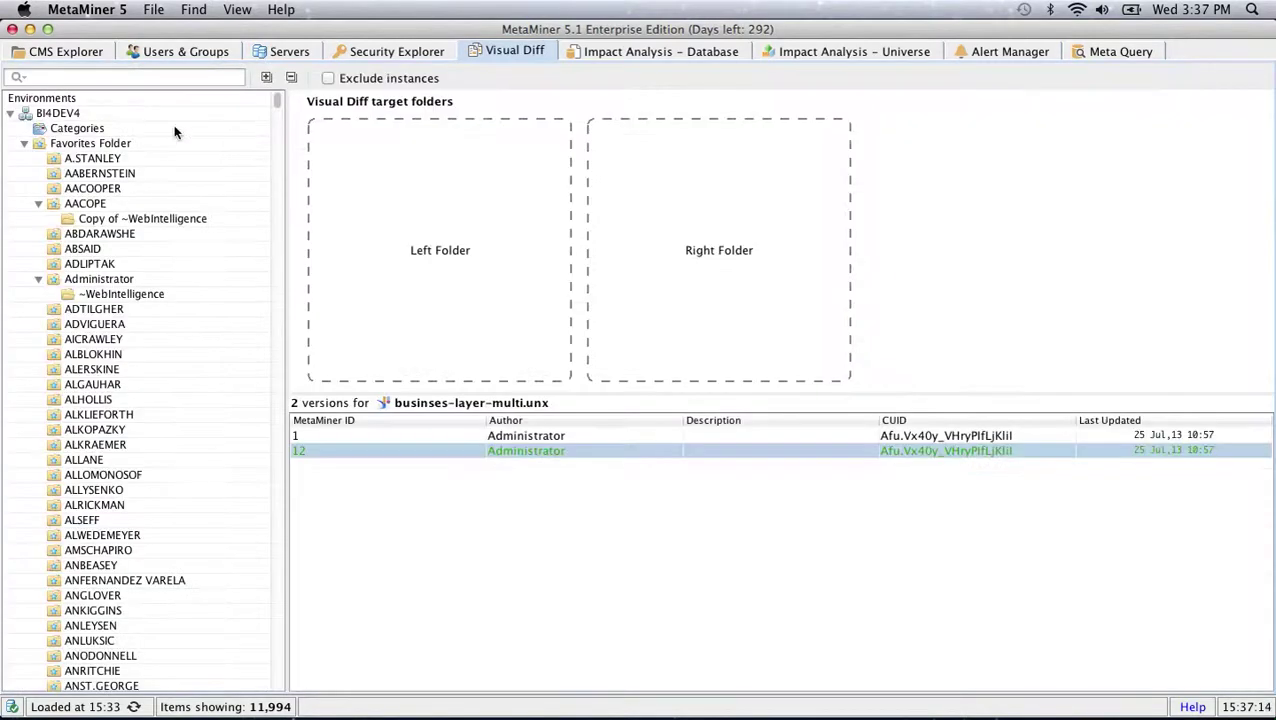
pyautogui.write('efas')
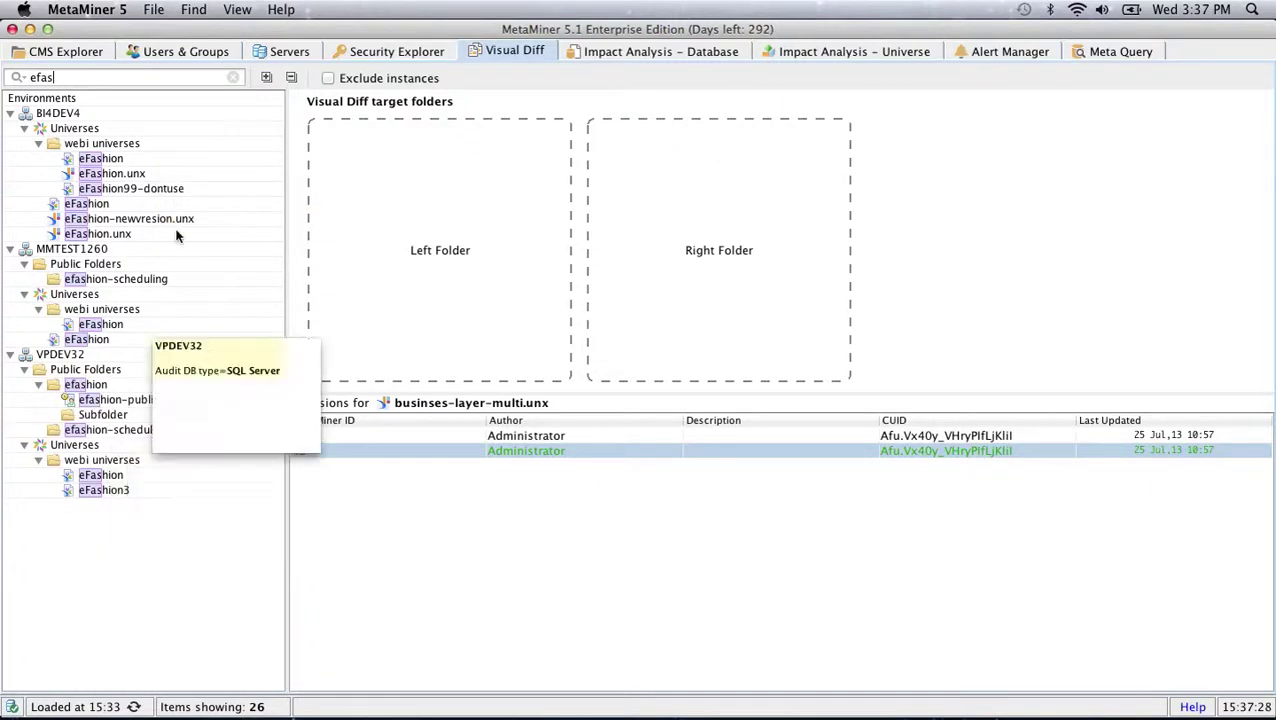
pyautogui.click(100, 234)
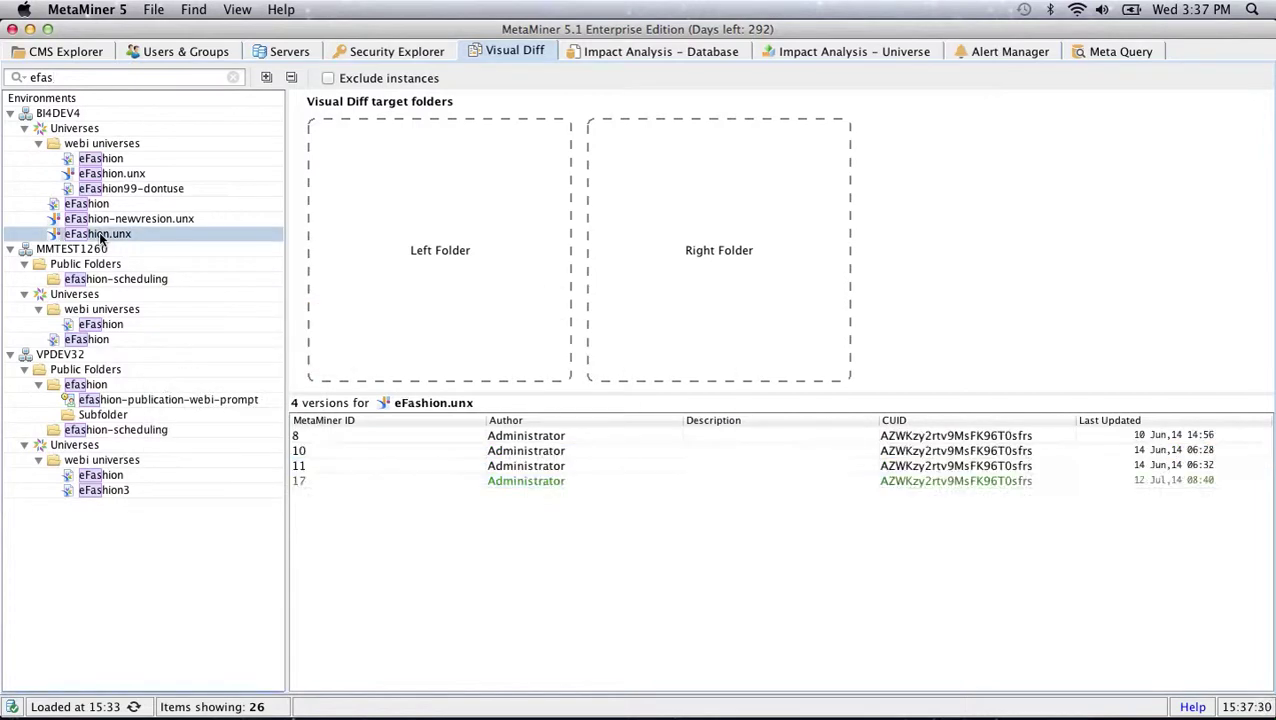
# Compare eFashion directly under MMTEST1260's Universes as the left target with eFashion from VPDEV32's webi universes as the right target
pyautogui.click(88, 340)
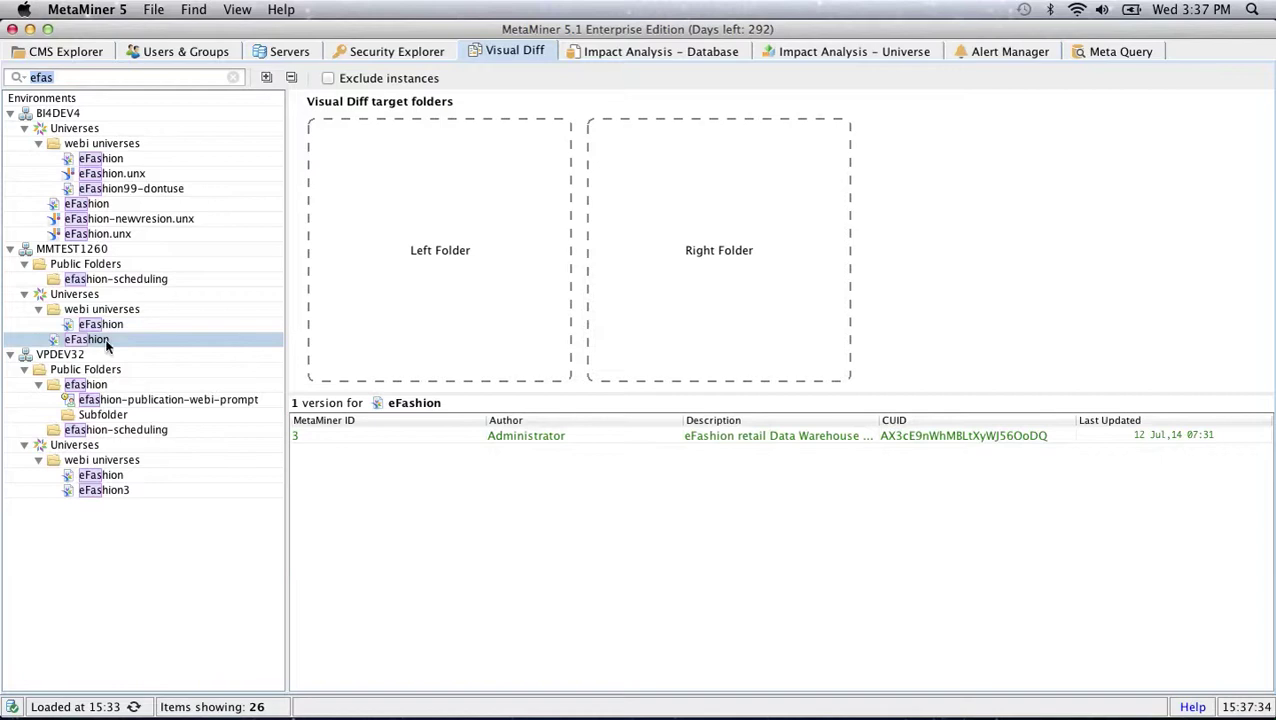
pyautogui.moveTo(105, 338); pyautogui.dragTo(434, 330)
pyautogui.moveTo(100, 476); pyautogui.dragTo(713, 276)
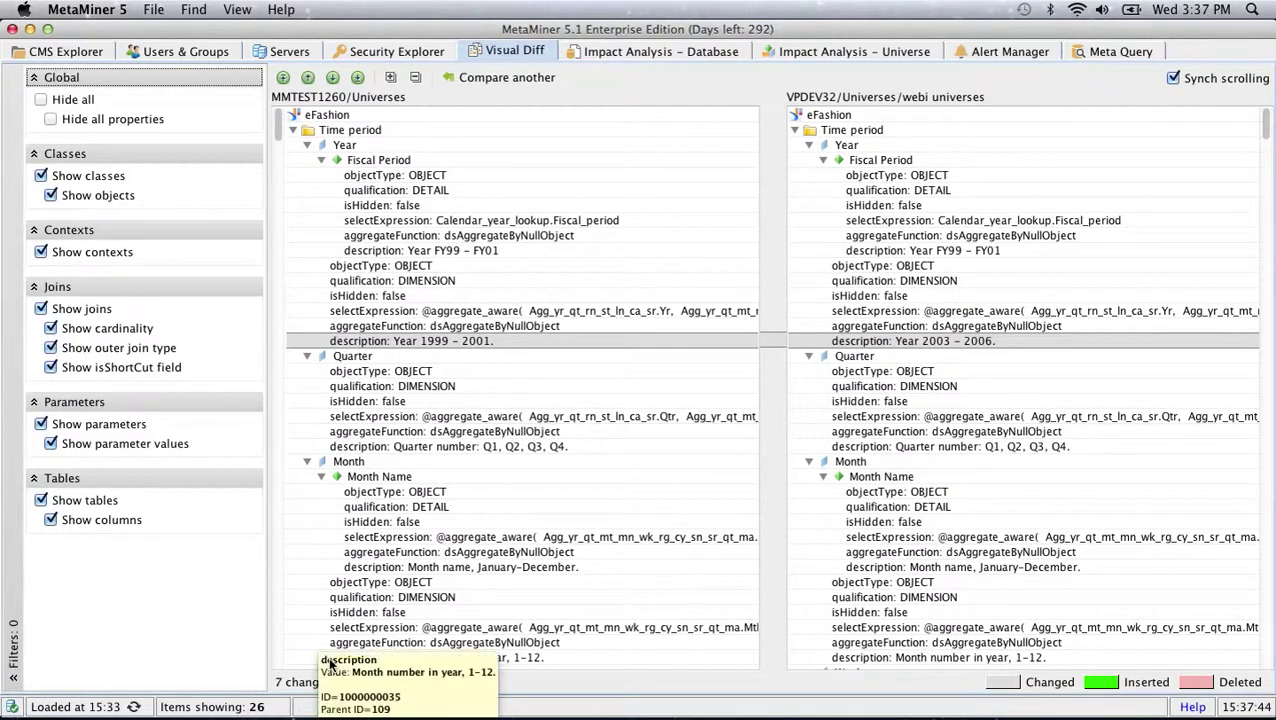
# Step forward through the changes between the two eFashion universes up to the last one
pyautogui.click(334, 78)
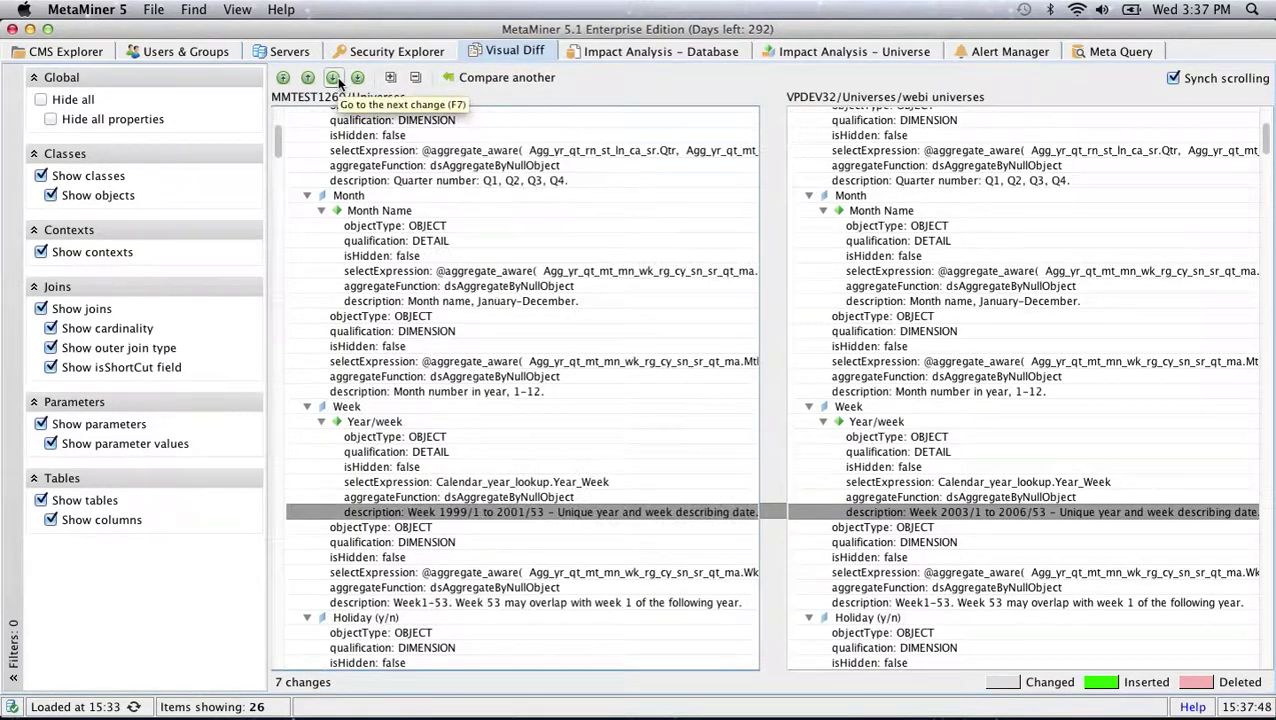
pyautogui.click(334, 78)
pyautogui.click(334, 78)
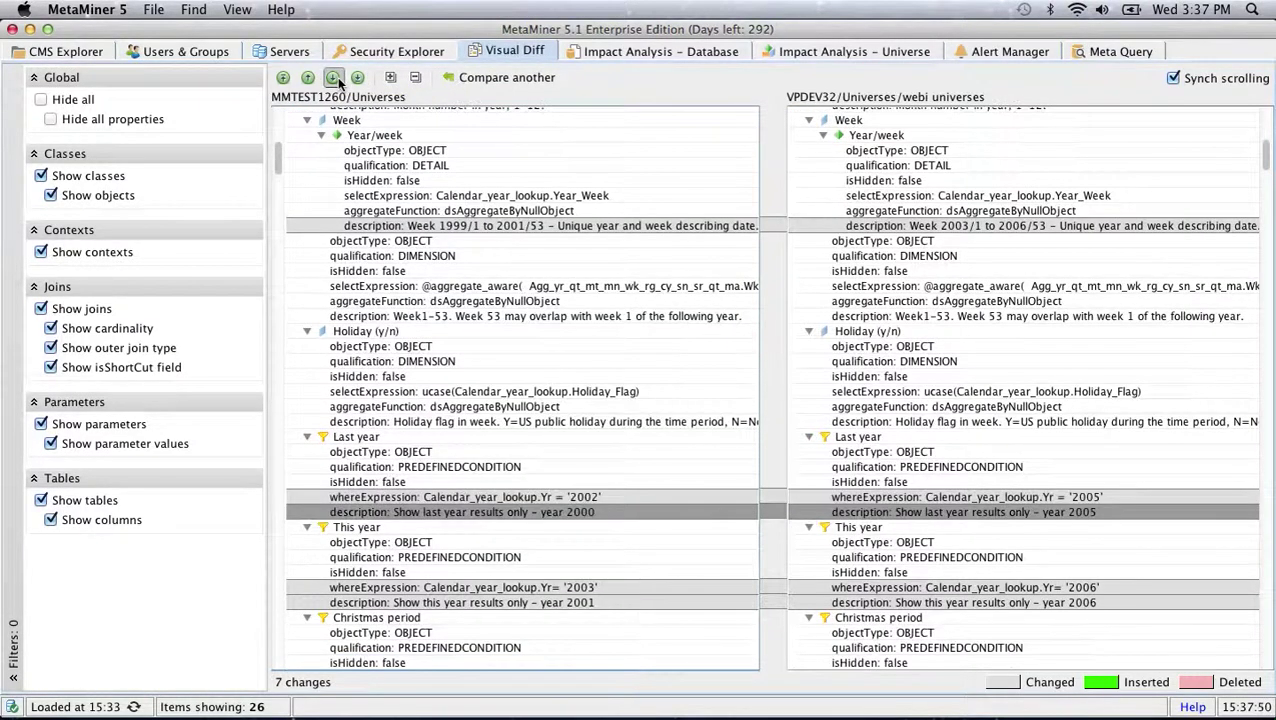
pyautogui.click(334, 78)
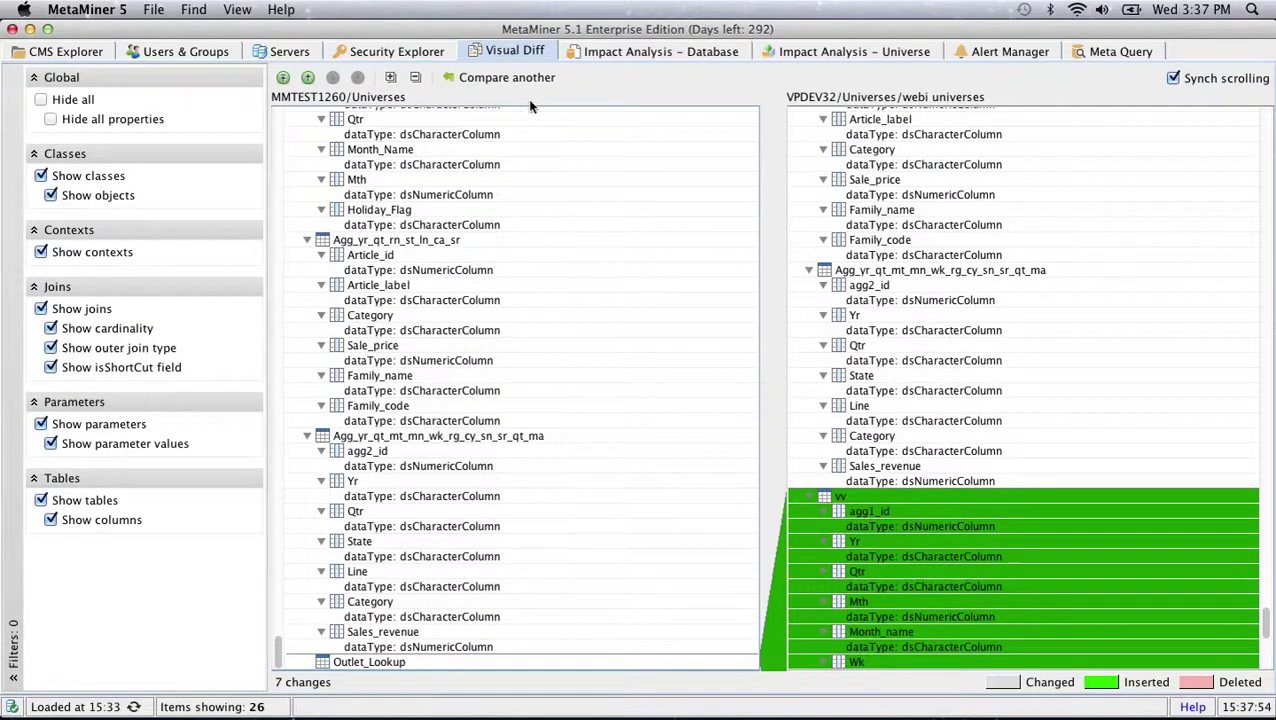
# Start another comparison of BI4DEV4's top-level eFashion.unx as the left target with eFashion from MMTEST1260's webi universes as the right target
pyautogui.click(465, 78)
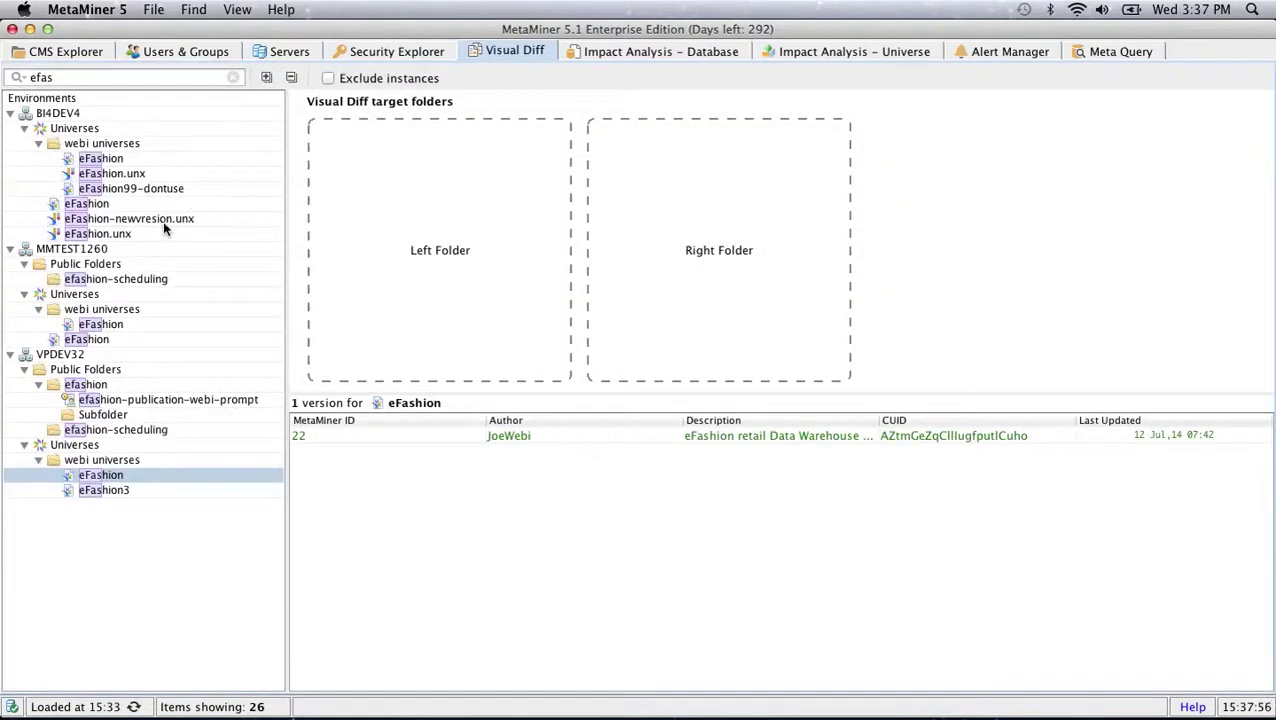
pyautogui.click(130, 236)
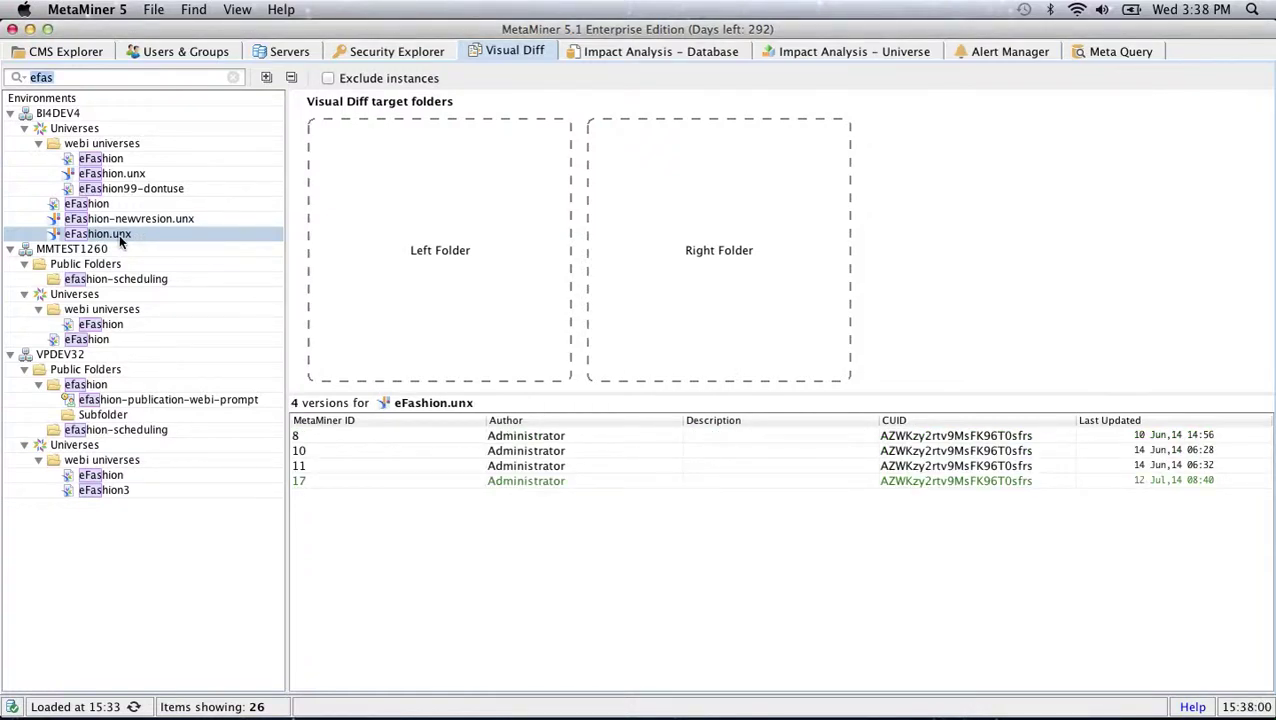
pyautogui.moveTo(120, 240); pyautogui.dragTo(379, 248)
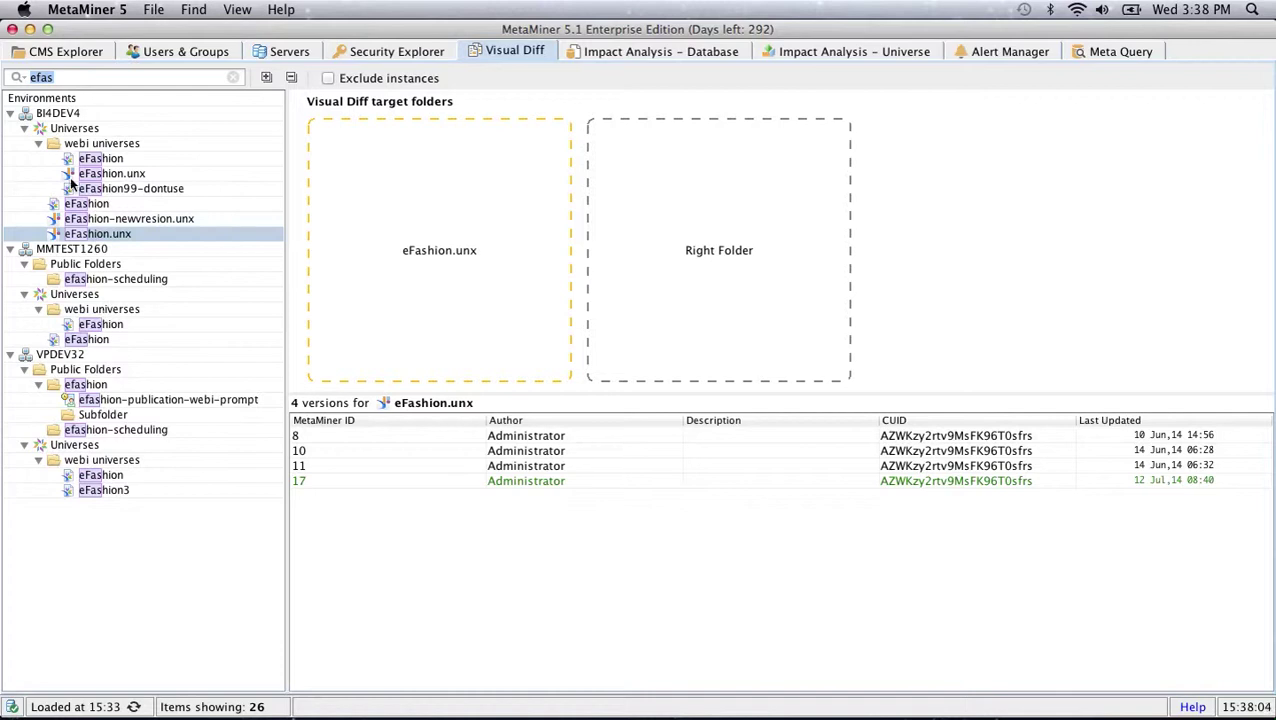
pyautogui.click(72, 341)
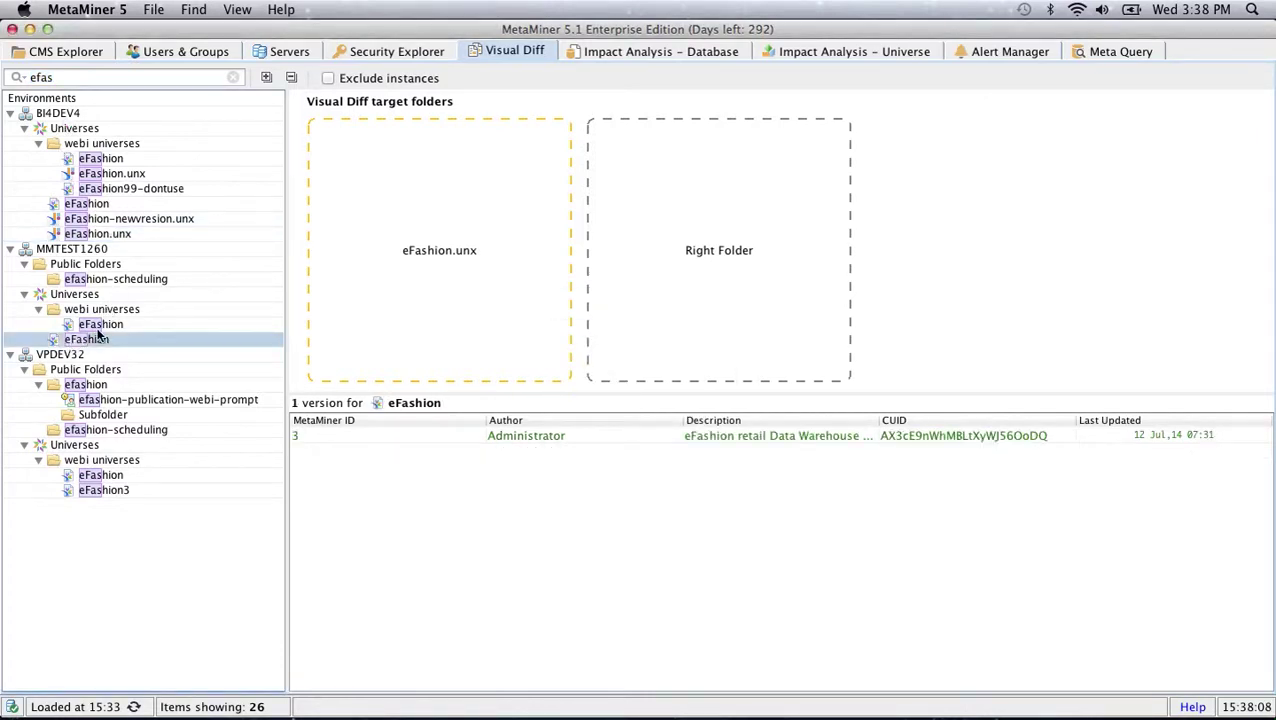
pyautogui.click(98, 327)
pyautogui.moveTo(90, 326); pyautogui.dragTo(688, 301)
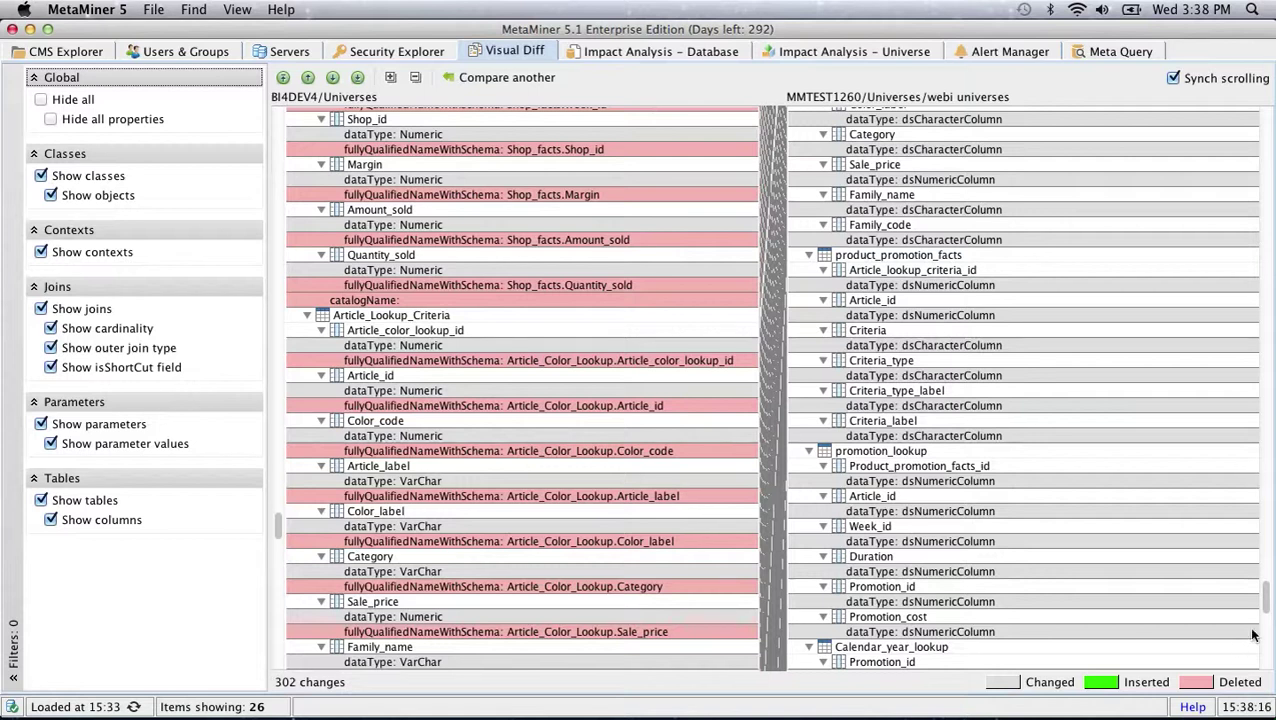
# Hide all properties in the comparison and examine the remaining object differences in the Store class
pyautogui.moveTo(1265, 604); pyautogui.dragTo(1265, 500)
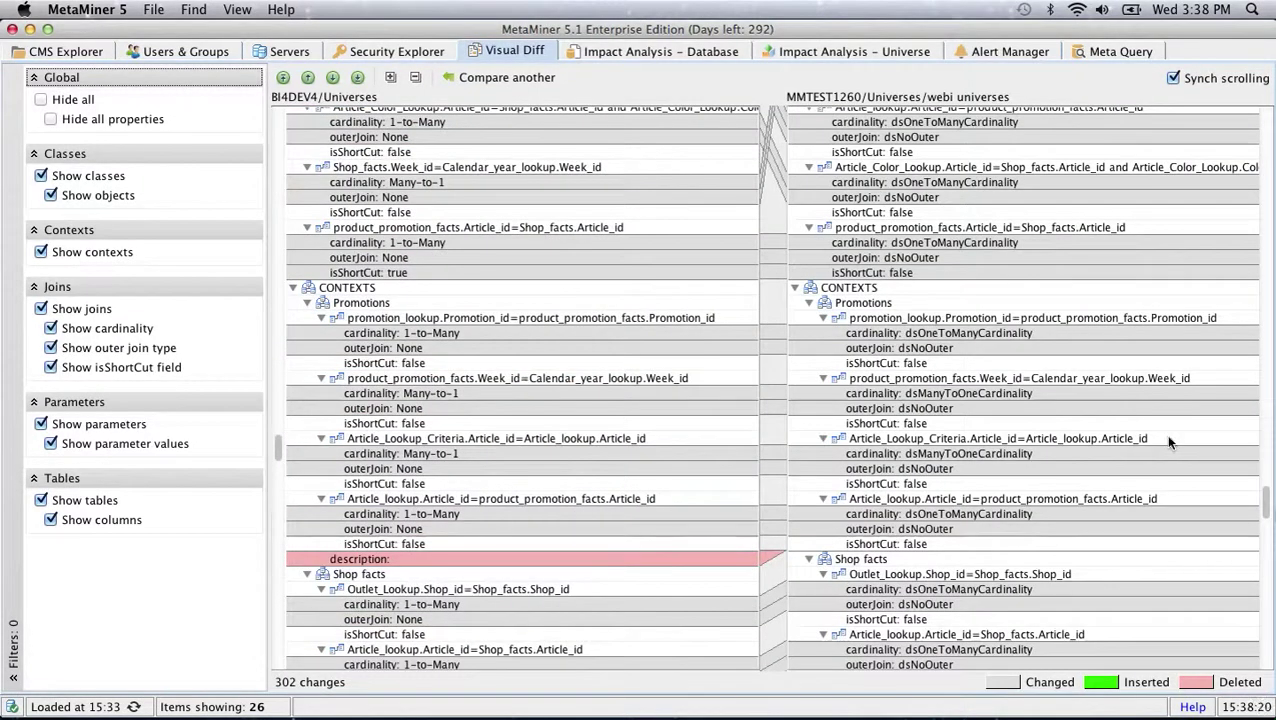
pyautogui.click(106, 122)
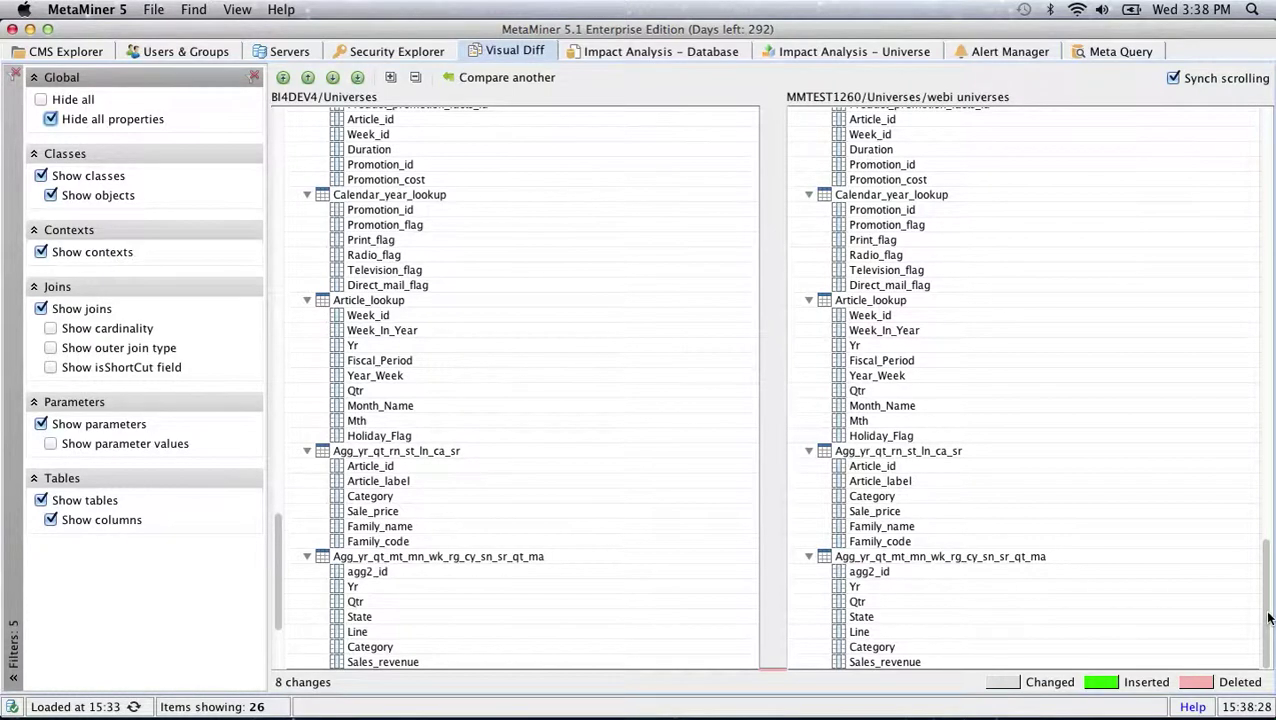
pyautogui.scroll(15, 1268, 620)
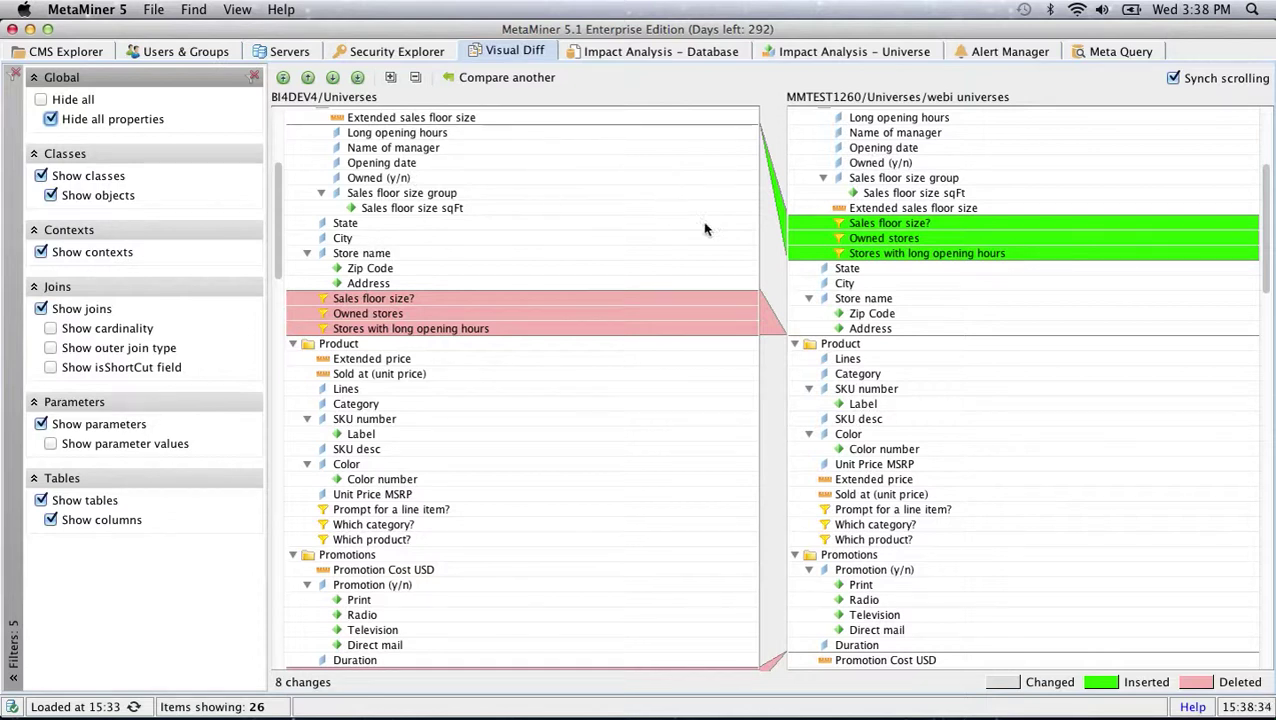
pyautogui.scroll(1, 1266, 276)
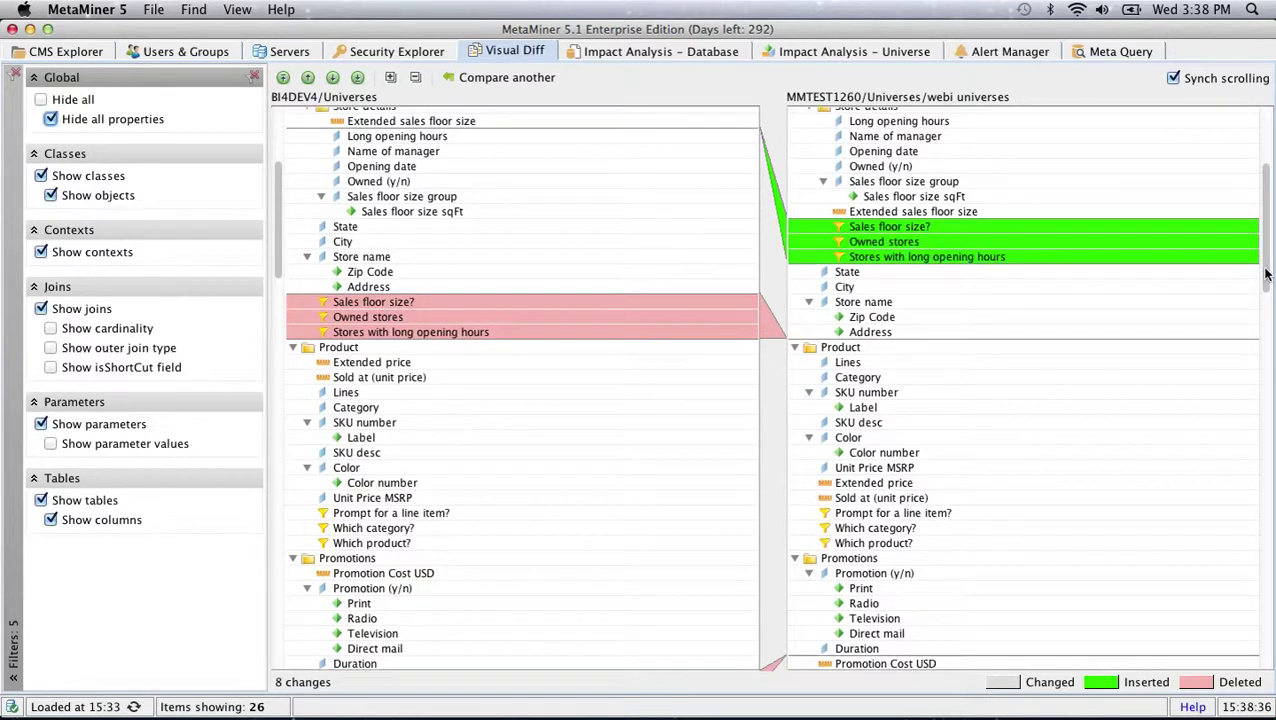
pyautogui.scroll(3, 1266, 274)
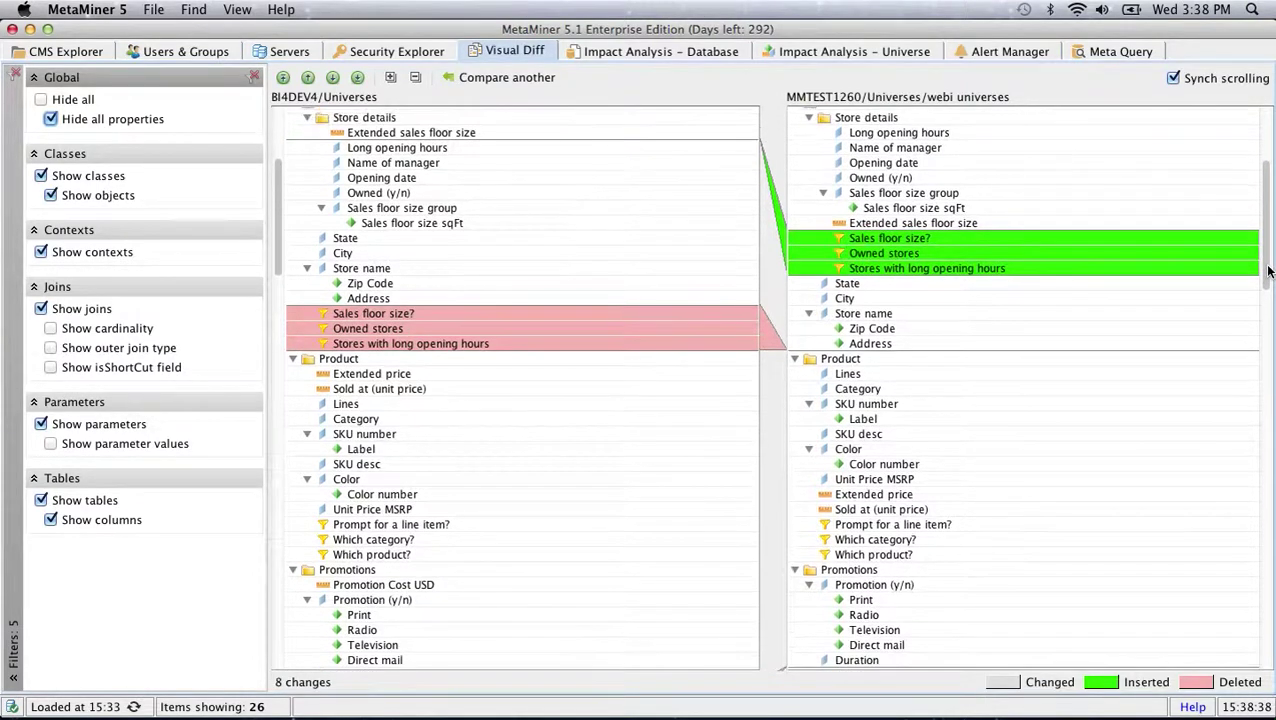
pyautogui.moveTo(1270, 265); pyautogui.dragTo(1272, 235)
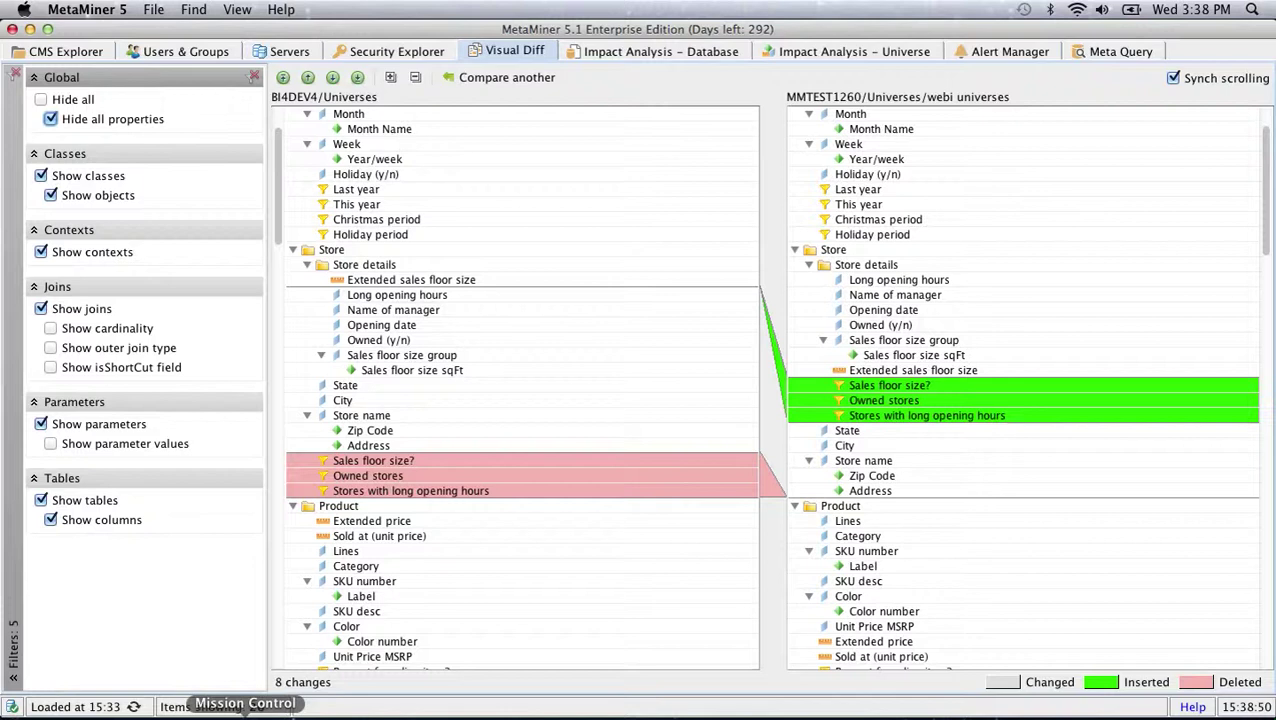
pyautogui.click(290, 710)
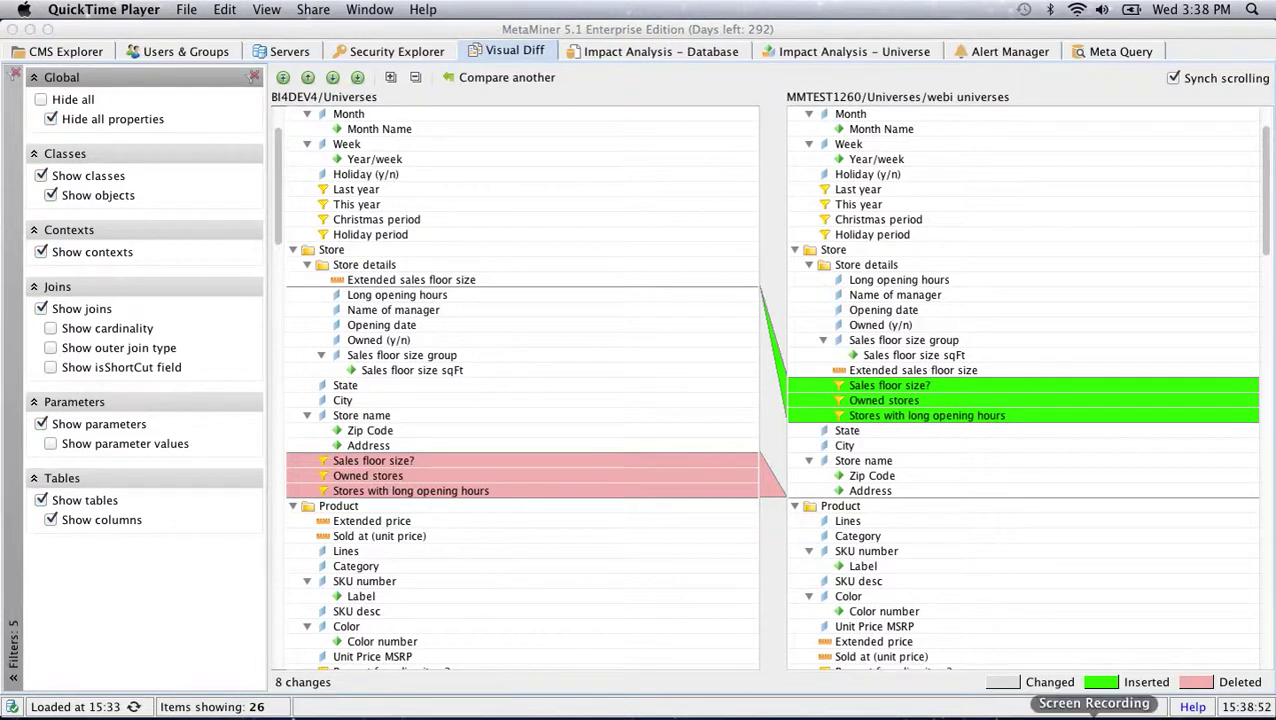